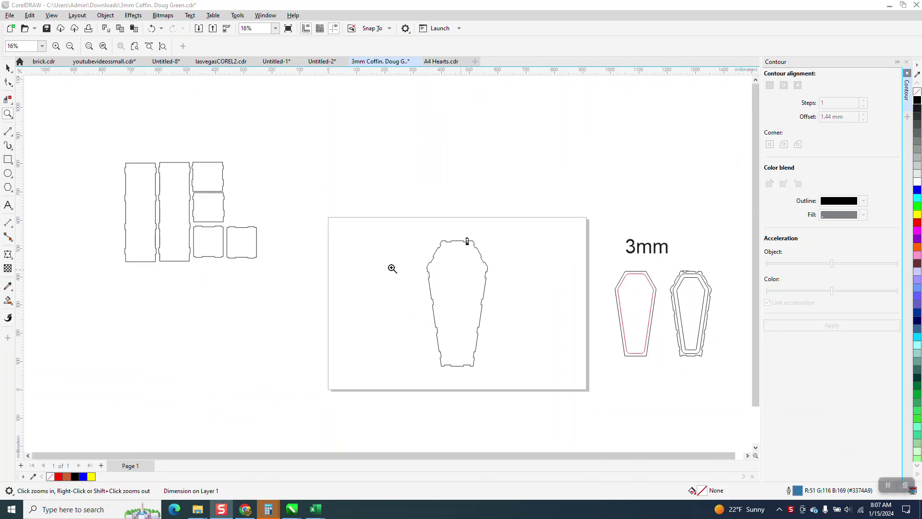
# - Zoom in from the box panels onto the coffin piece
pyautogui.moveTo(113, 159); pyautogui.dragTo(303, 282)
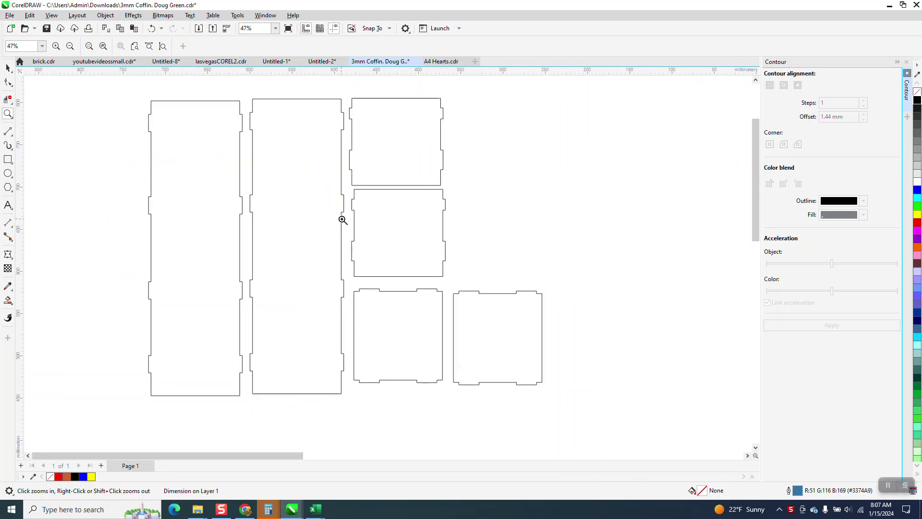
pyautogui.moveTo(347, 190); pyautogui.dragTo(472, 246)
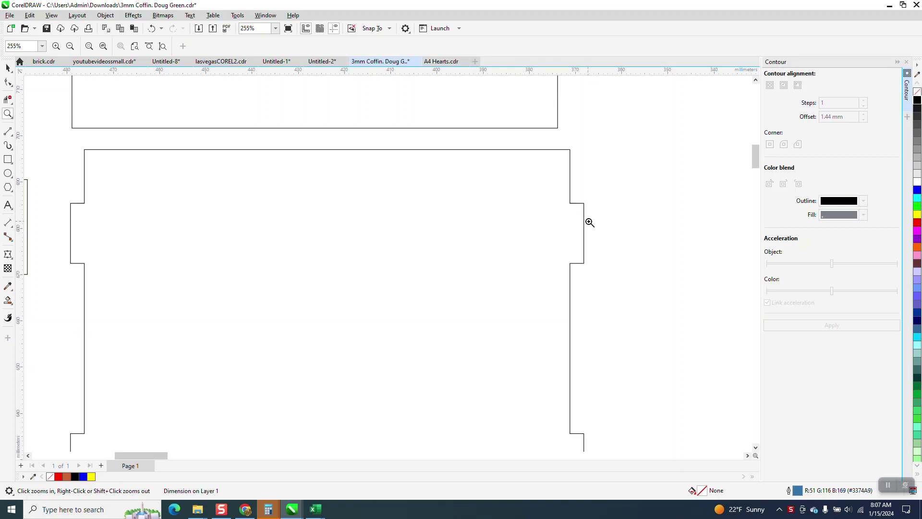
pyautogui.scroll(-5, 187, 183)
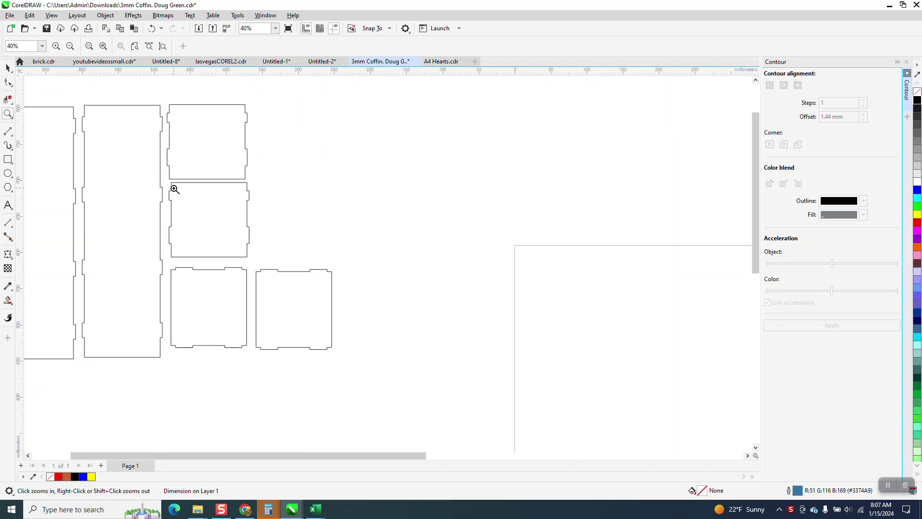
pyautogui.scroll(-3, 178, 185)
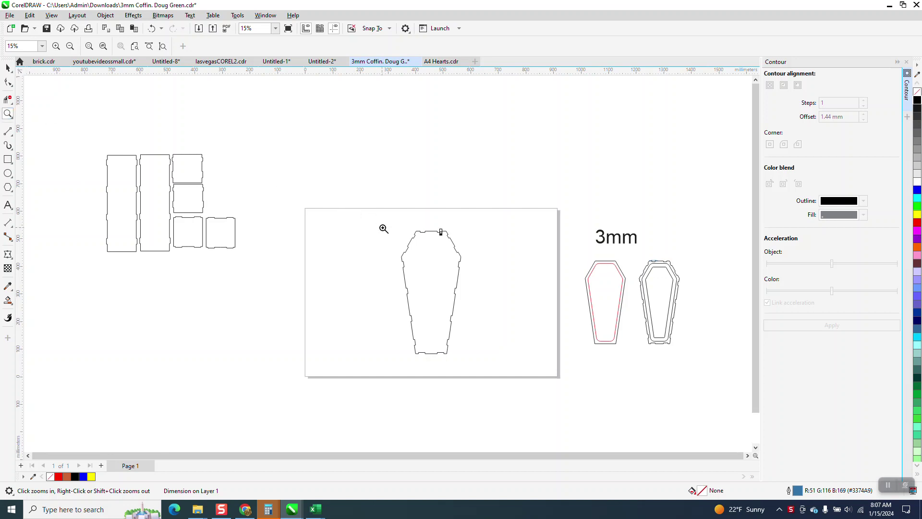
pyautogui.moveTo(385, 224); pyautogui.dragTo(526, 377)
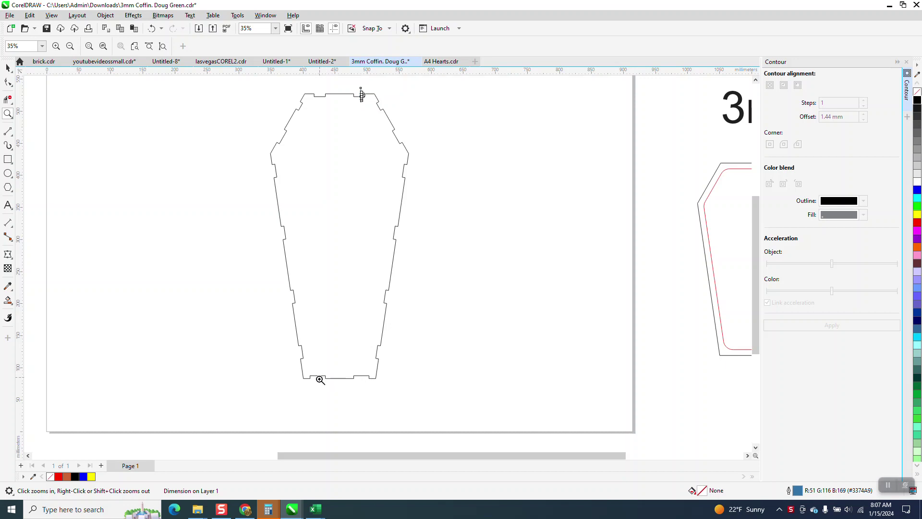
pyautogui.scroll(-1, 307, 355)
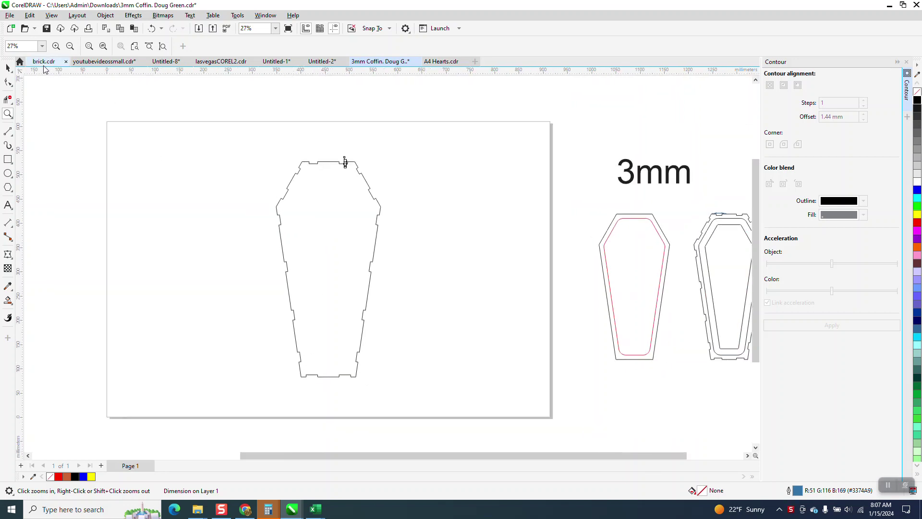
# - Zoom onto the coffin's top notch and delete the 4.4 mm dimension
pyautogui.click(8, 69)
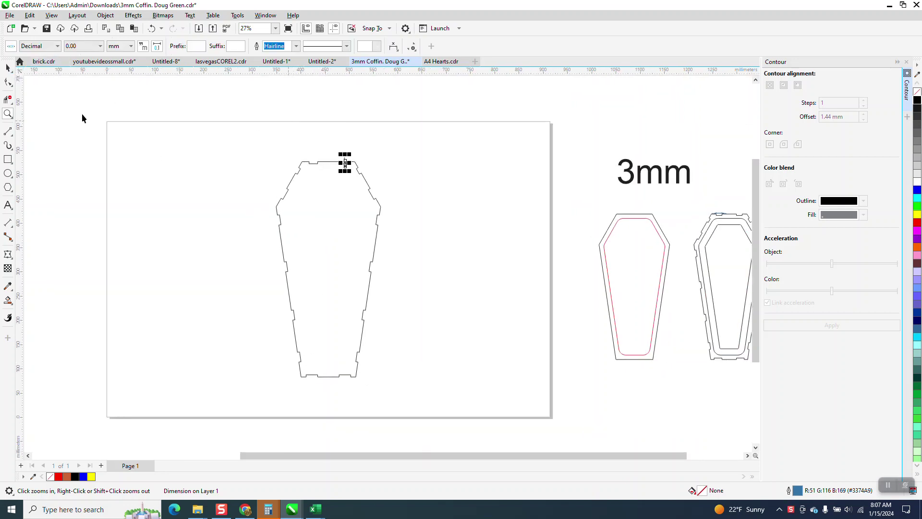
pyautogui.click(7, 113)
pyautogui.moveTo(346, 161); pyautogui.dragTo(370, 183)
pyautogui.scroll(-1, 317, 223)
pyautogui.moveTo(274, 165); pyautogui.dragTo(393, 298)
pyautogui.scroll(-5, 355, 291)
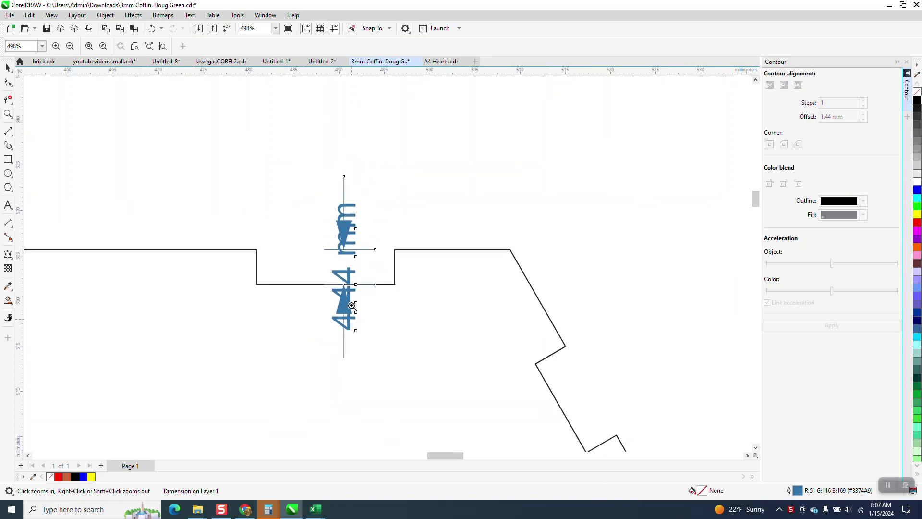
pyautogui.click(8, 68)
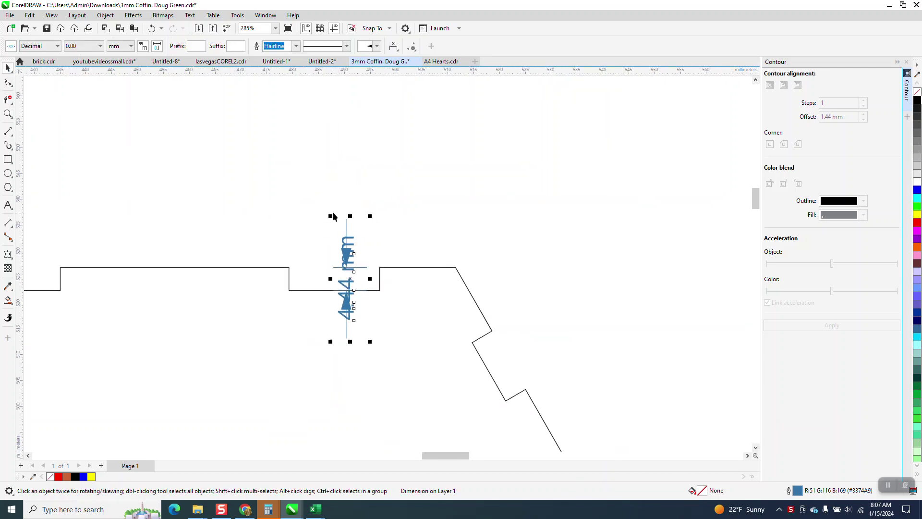
pyautogui.press('Delete')
# - Zoom back out onto the coffin's page, then in on its top
pyautogui.scroll(-8, 356, 219)
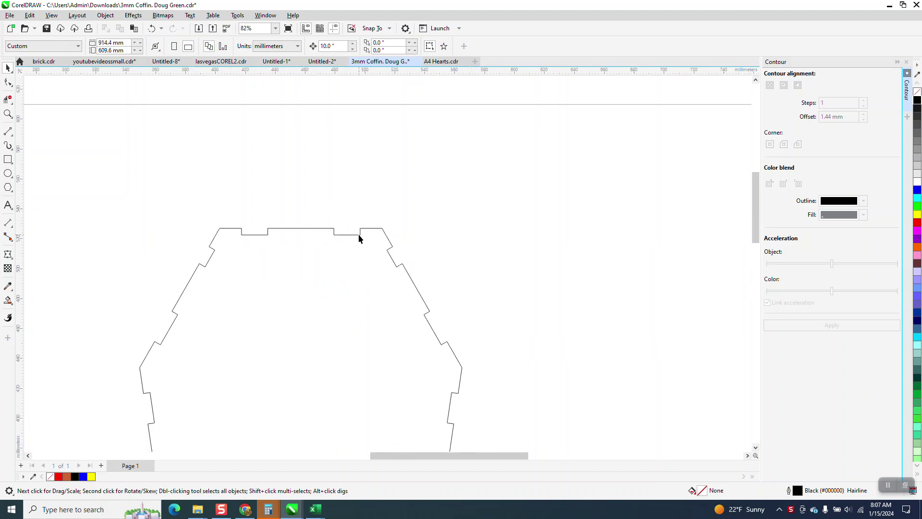
pyautogui.scroll(-3, 346, 207)
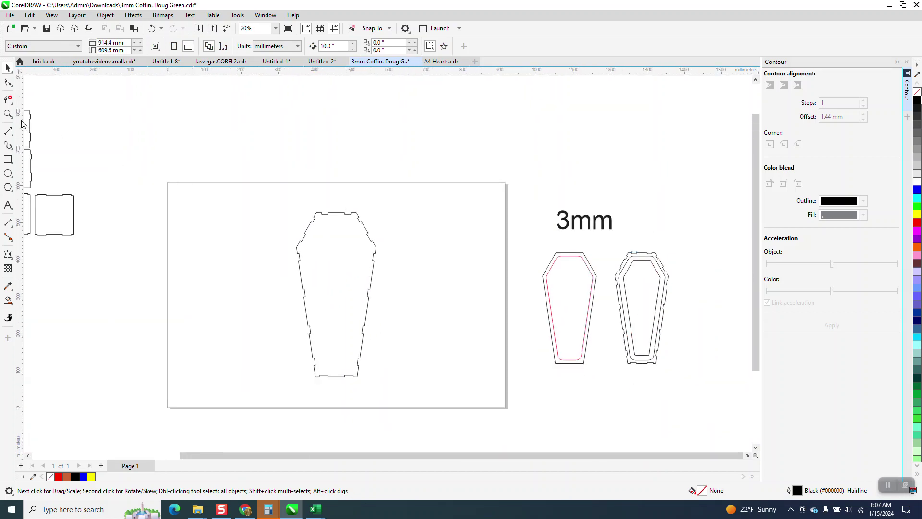
pyautogui.click(8, 114)
pyautogui.moveTo(277, 217); pyautogui.dragTo(503, 421)
pyautogui.scroll(-1, 272, 271)
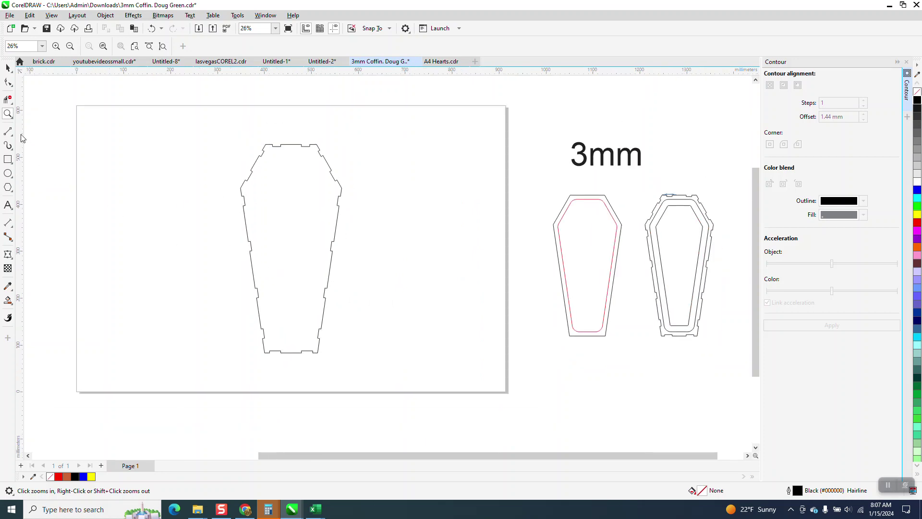
pyautogui.moveTo(424, 231); pyautogui.dragTo(424, 232)
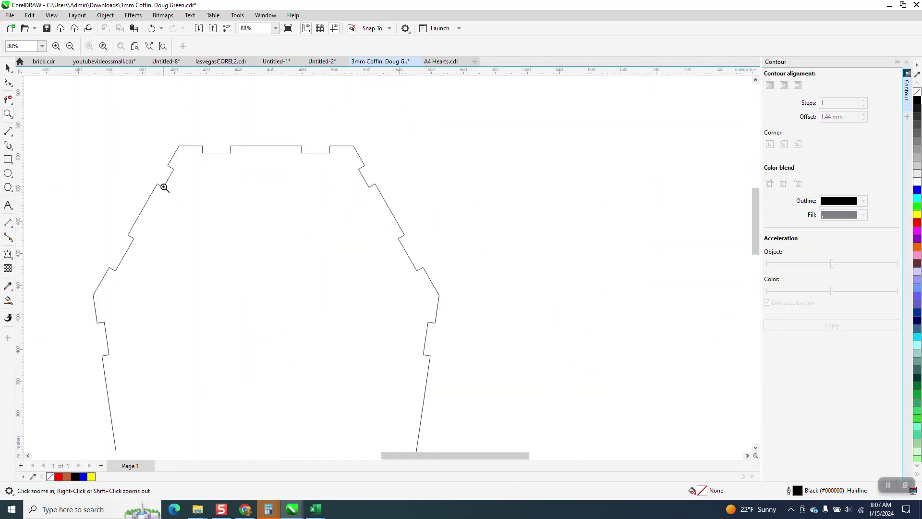
pyautogui.click(10, 133)
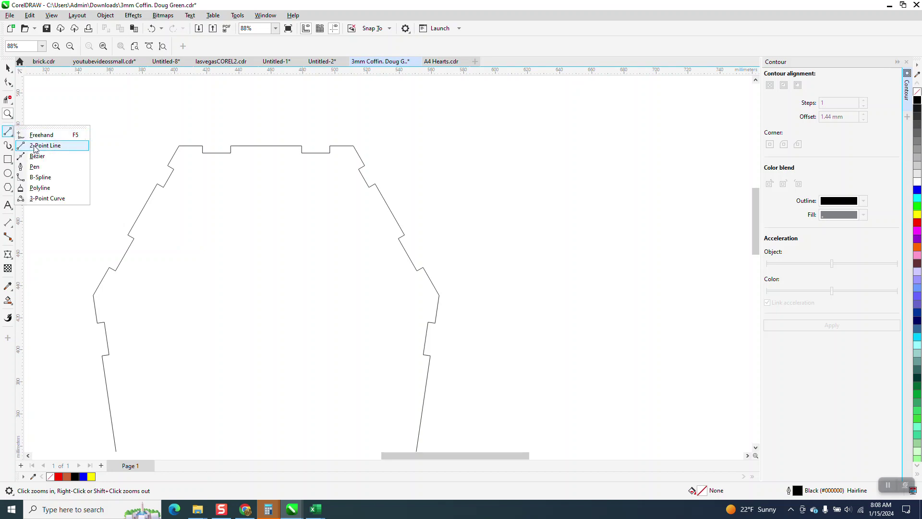
# - Draw trial 2-point lines across the top notch and down the upper-left edge
pyautogui.click(36, 143)
pyautogui.moveTo(330, 152); pyautogui.dragTo(202, 153)
pyautogui.scroll(-2, 200, 154)
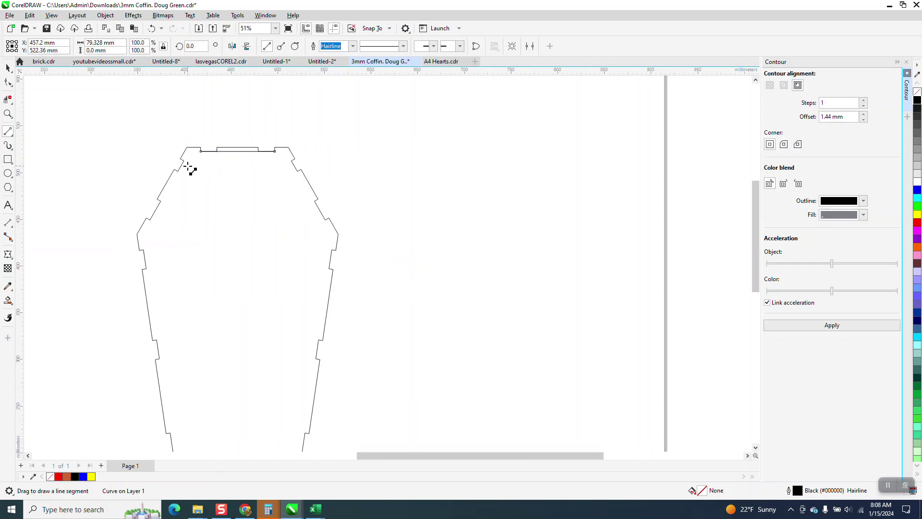
pyautogui.moveTo(183, 162)
pyautogui.mouseDown()
pyautogui.moveTo(181, 191)
pyautogui.moveTo(153, 224)
pyautogui.mouseUp()
pyautogui.scroll(-3, 162, 258)
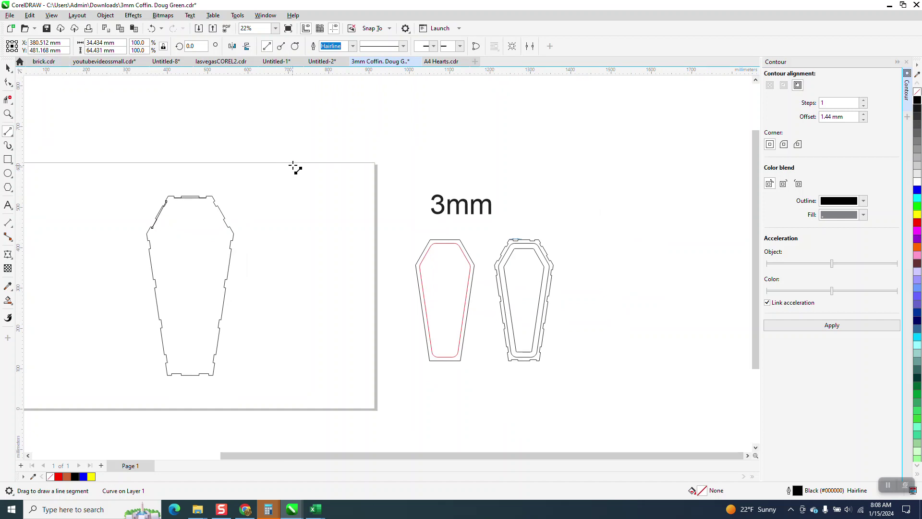
# - Undo the trial lines, restoring the small dimension, and select that dimension
pyautogui.click(11, 68)
pyautogui.click(190, 138)
pyautogui.click(152, 29)
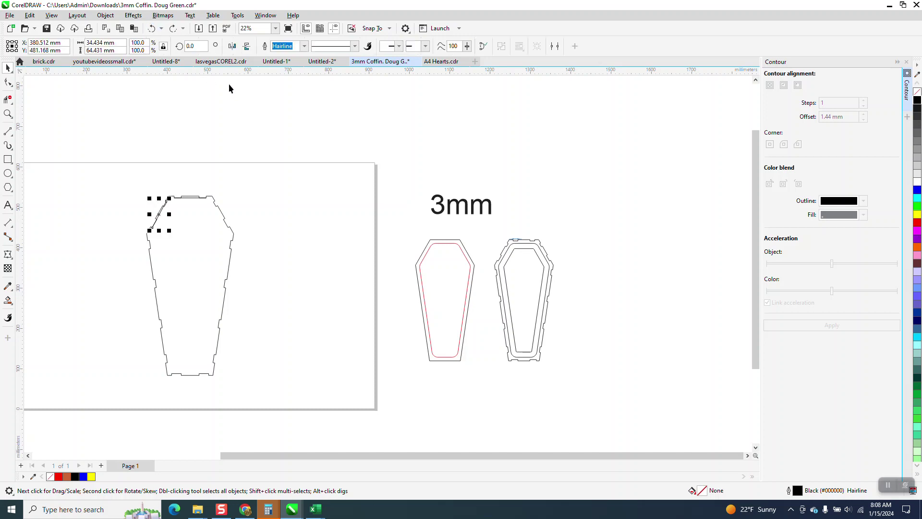
pyautogui.click(152, 28)
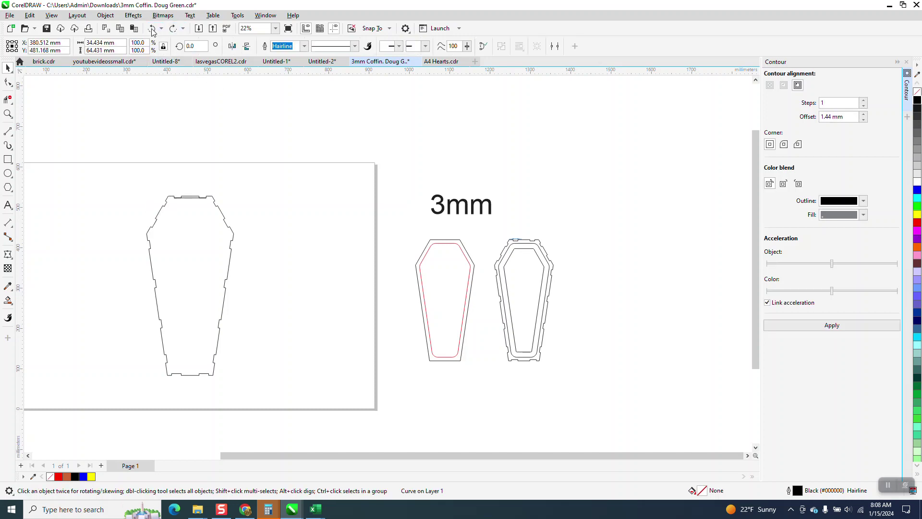
pyautogui.click(323, 117)
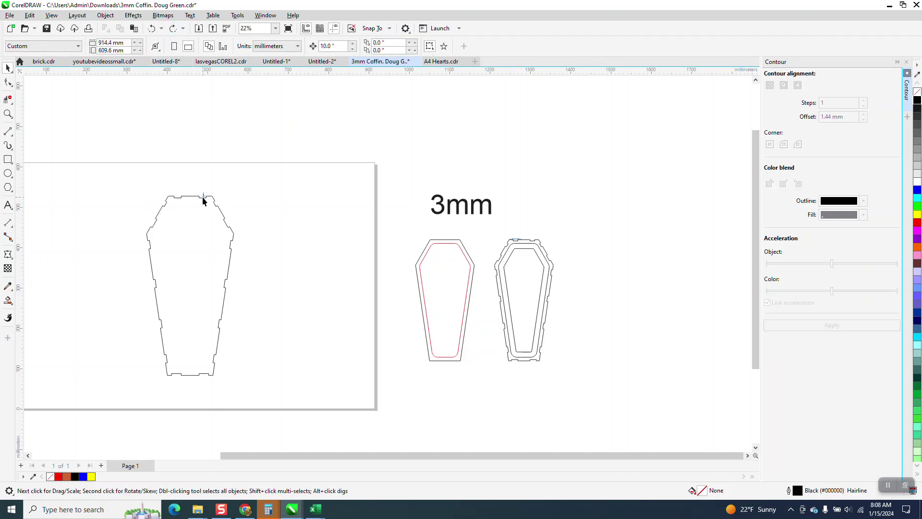
pyautogui.click(203, 197)
# - Delete the small dimension and make new graphics default to a red (255,0,0) hairline outline
pyautogui.press('Delete')
pyautogui.press('F12')
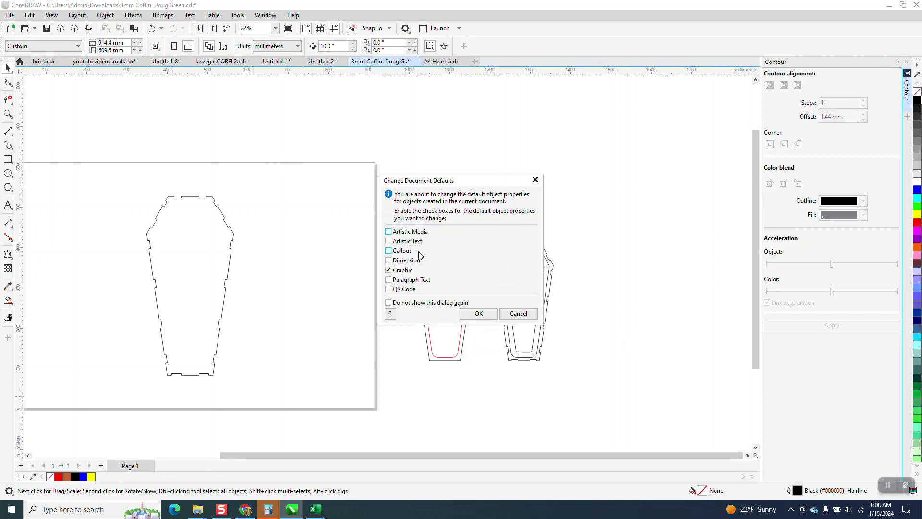
pyautogui.click(478, 314)
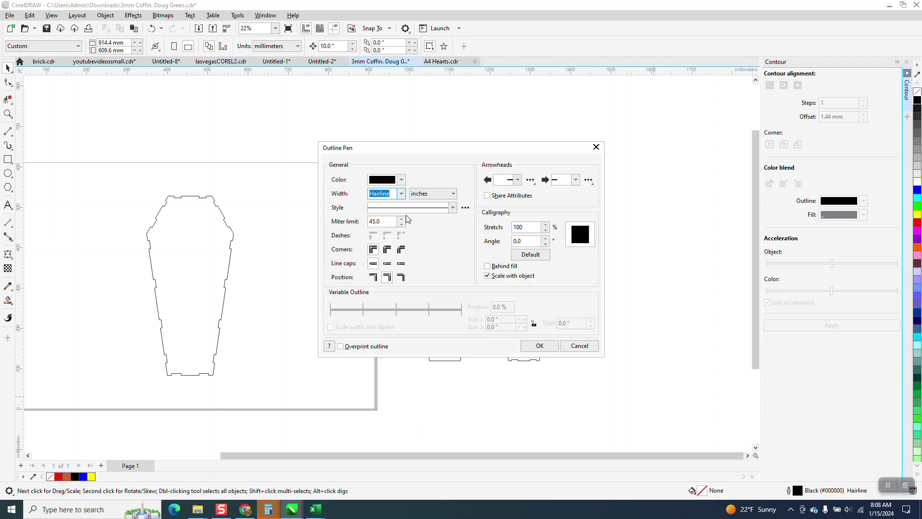
pyautogui.click(401, 180)
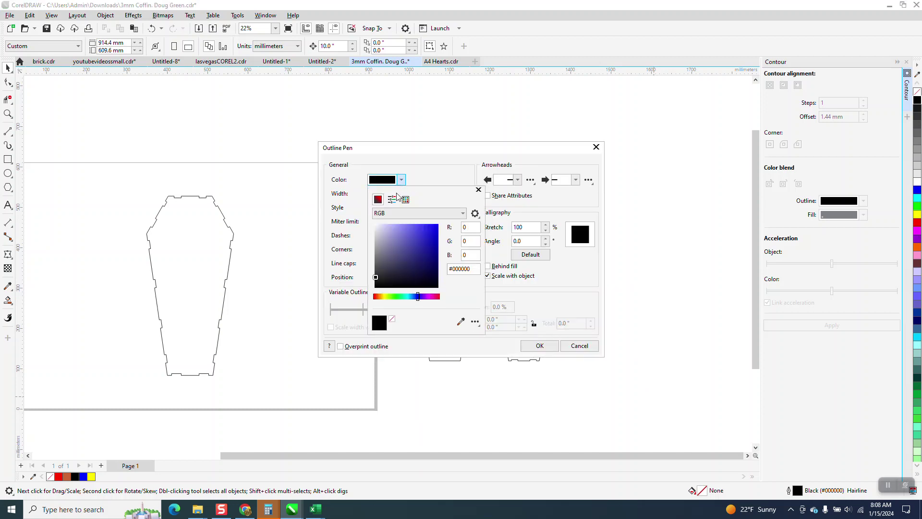
pyautogui.click(406, 200)
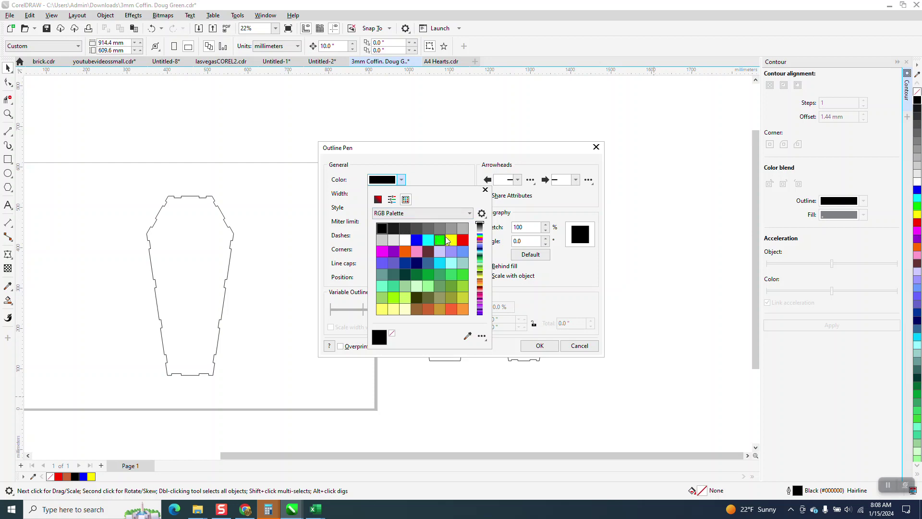
pyautogui.click(462, 239)
pyautogui.click(540, 350)
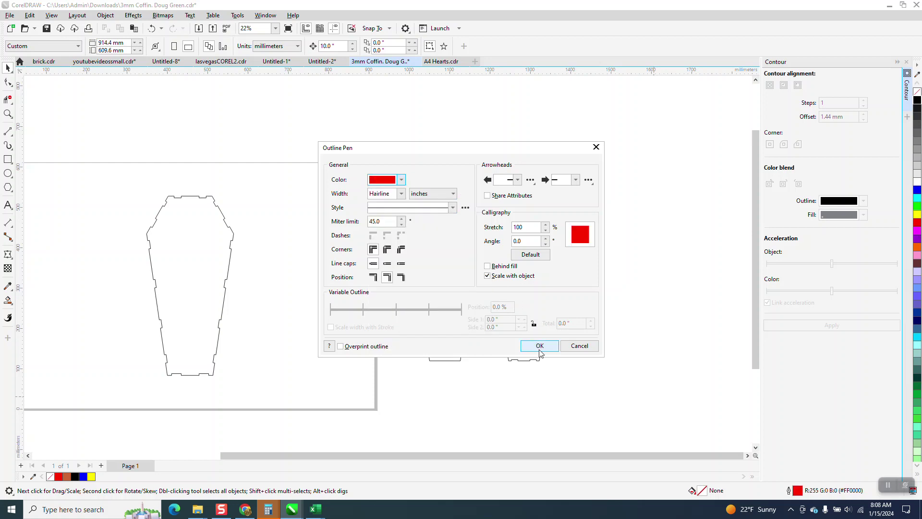
pyautogui.click(534, 346)
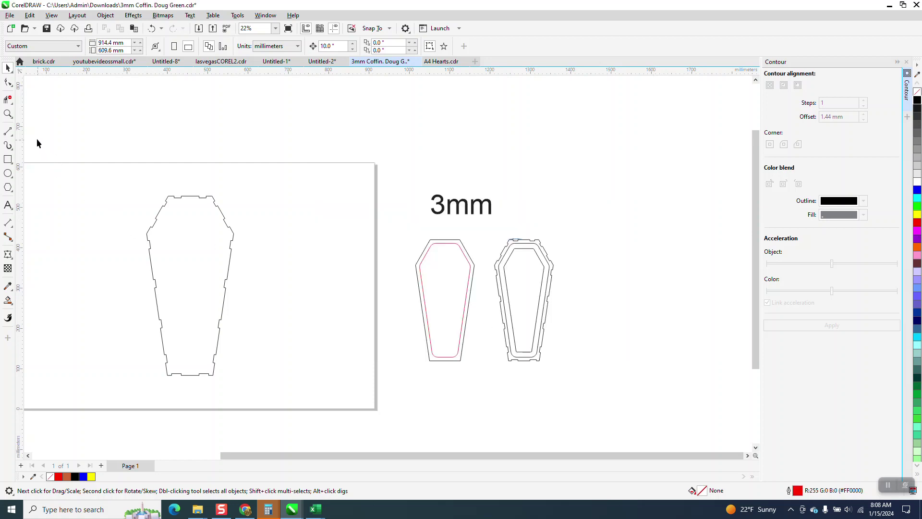
pyautogui.click(7, 114)
# - Trace red 2-point lines along the coffin's top and up its left edge
pyautogui.moveTo(80, 165); pyautogui.dragTo(333, 285)
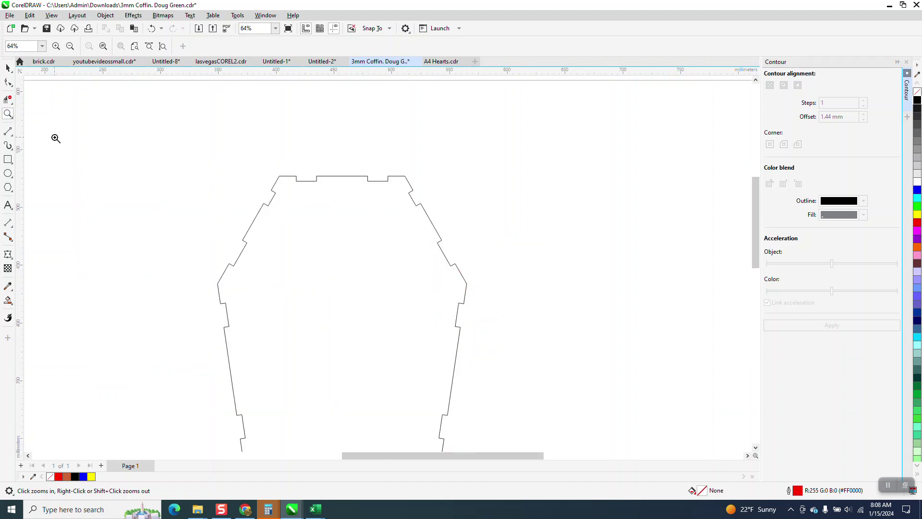
pyautogui.click(11, 134)
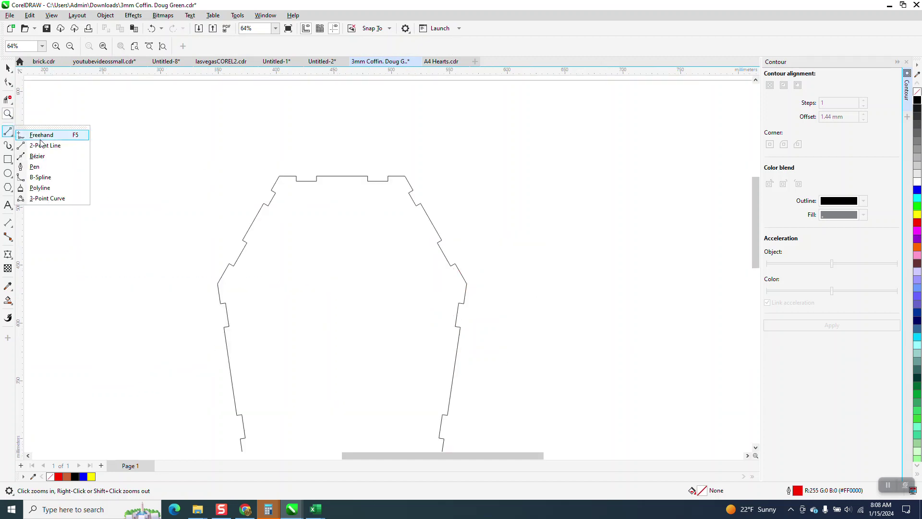
pyautogui.click(36, 142)
pyautogui.moveTo(388, 183)
pyautogui.mouseDown()
pyautogui.moveTo(296, 181)
pyautogui.moveTo(259, 247)
pyautogui.moveTo(233, 265)
pyautogui.mouseUp()
pyautogui.scroll(-3, 212, 185)
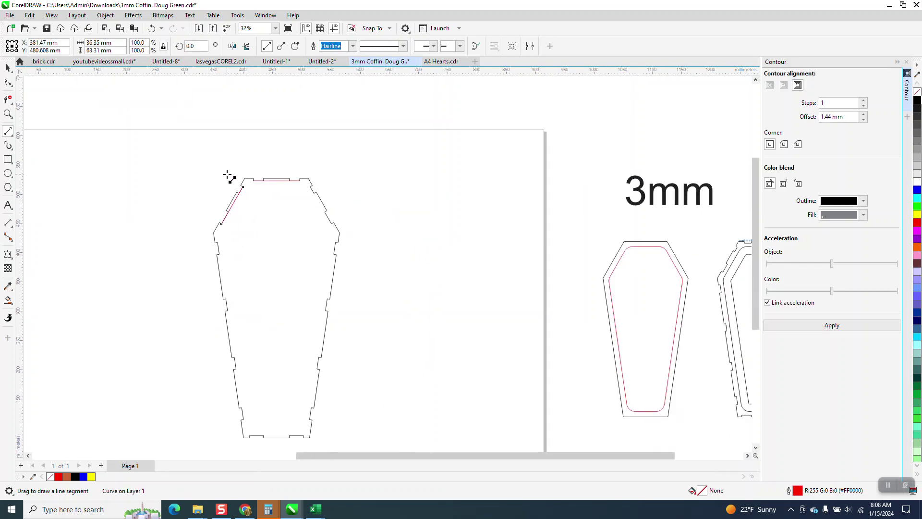
pyautogui.moveTo(241, 392); pyautogui.dragTo(224, 238)
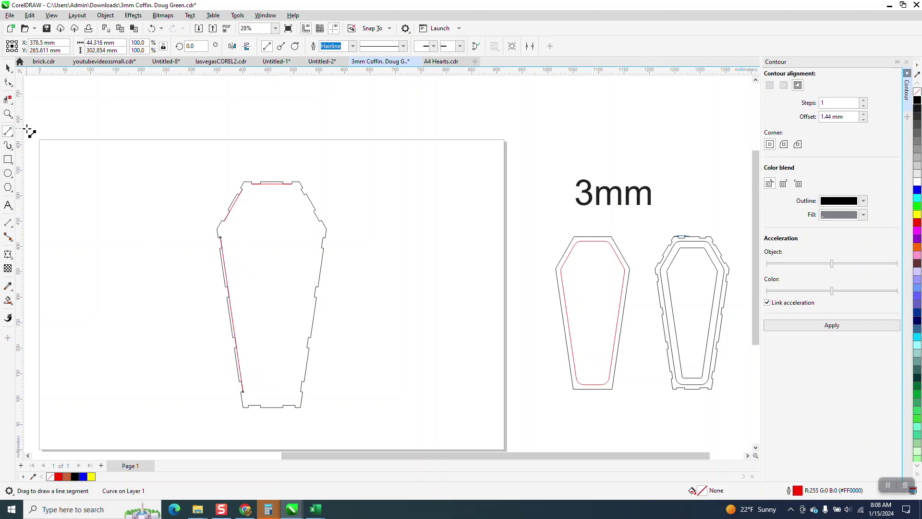
# - Trace red lines along the coffin's bottom edge and up its lower right side
pyautogui.click(7, 114)
pyautogui.moveTo(202, 356); pyautogui.dragTo(377, 431)
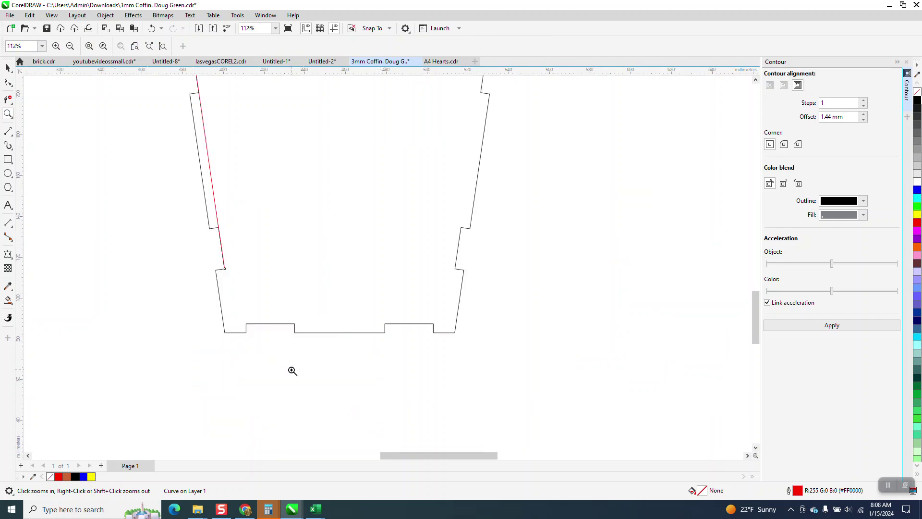
pyautogui.click(7, 131)
pyautogui.moveTo(246, 324); pyautogui.dragTo(434, 324)
pyautogui.scroll(-5, 412, 385)
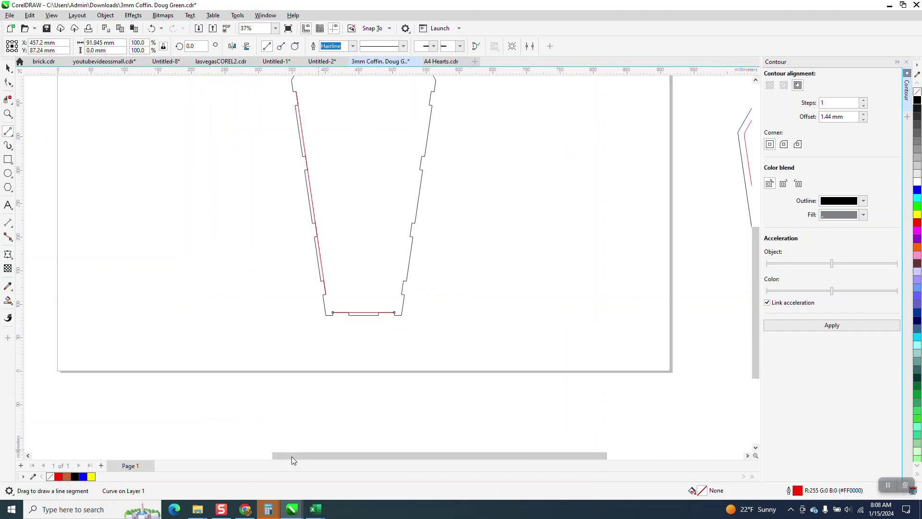
pyautogui.scroll(-1, 307, 414)
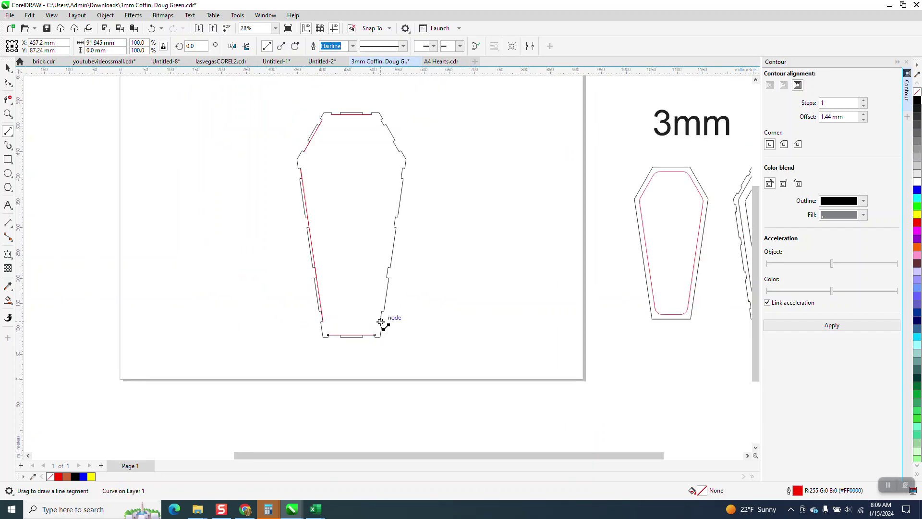
pyautogui.moveTo(381, 321); pyautogui.dragTo(403, 168)
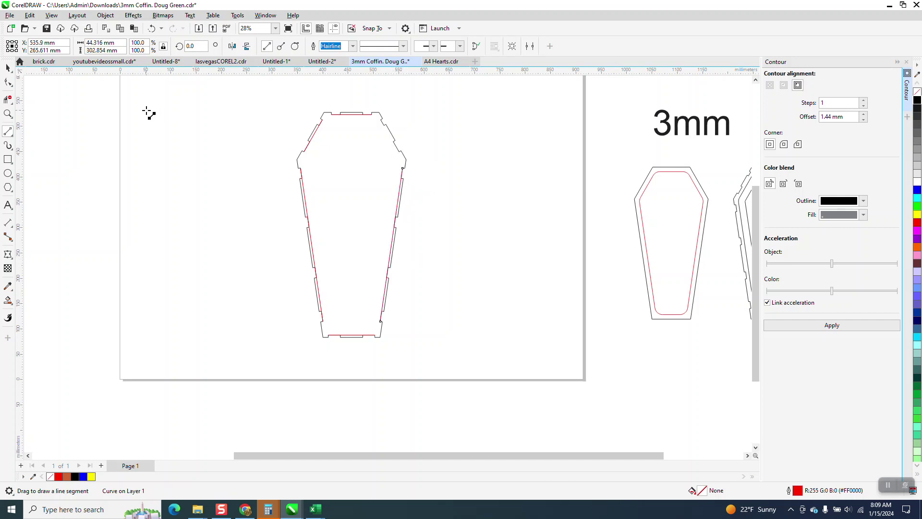
pyautogui.click(8, 113)
# - Draw the last red line along the coffin's upper-right diagonal edge
pyautogui.moveTo(375, 111); pyautogui.dragTo(446, 188)
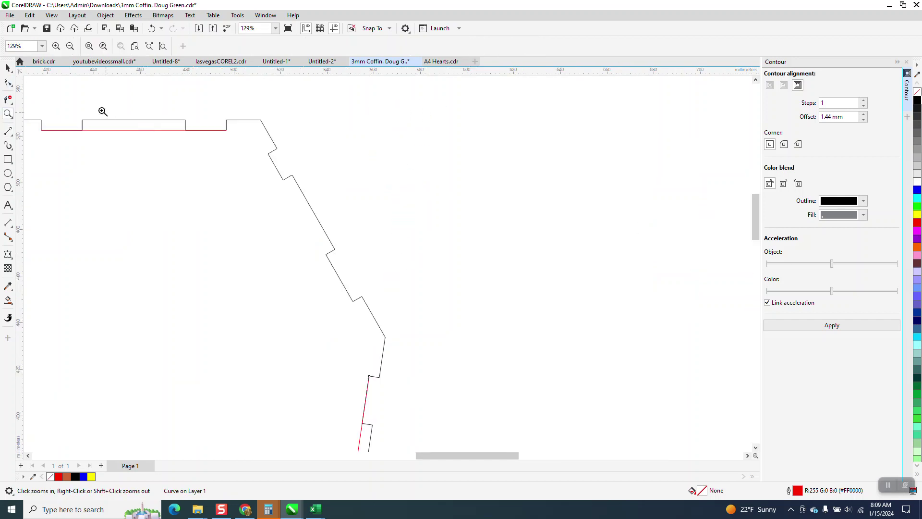
pyautogui.click(8, 131)
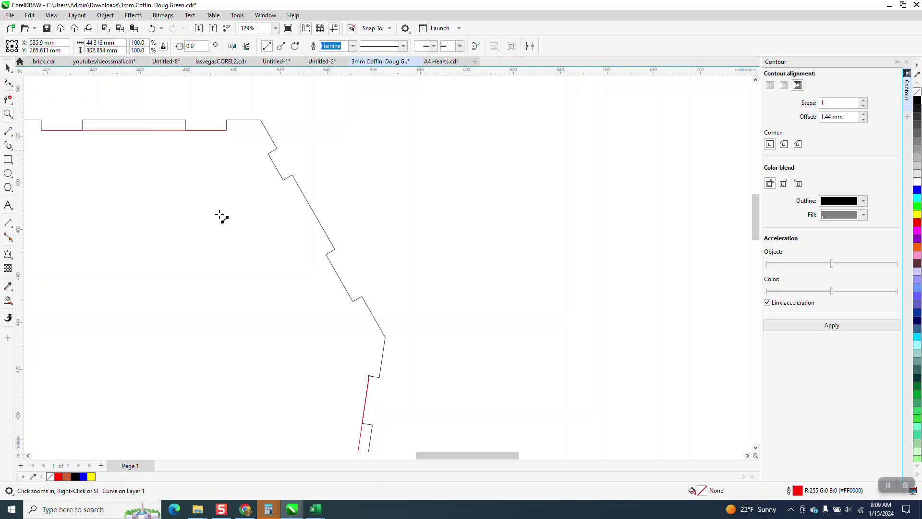
pyautogui.moveTo(354, 301); pyautogui.dragTo(268, 154)
pyautogui.scroll(-2, 359, 163)
# - Stretch the top, upper-left diagonal and left red lines past the corners
pyautogui.click(7, 68)
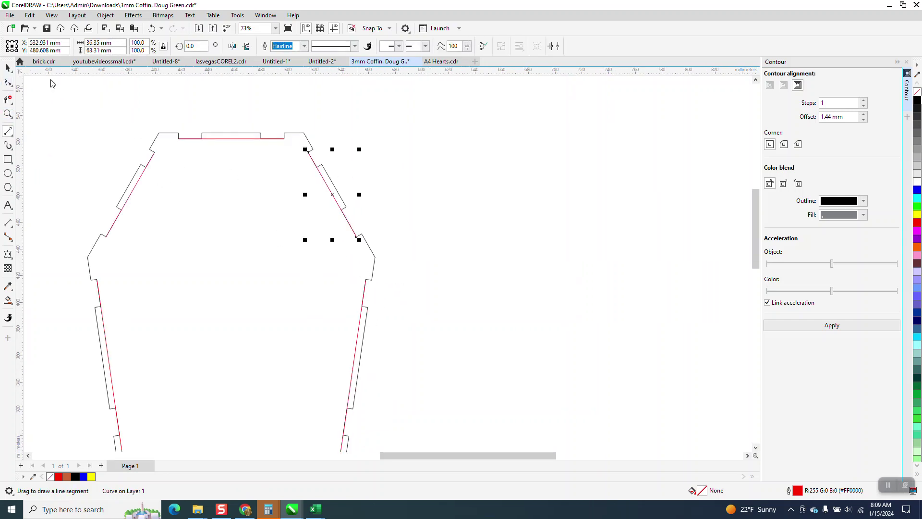
pyautogui.click(238, 139)
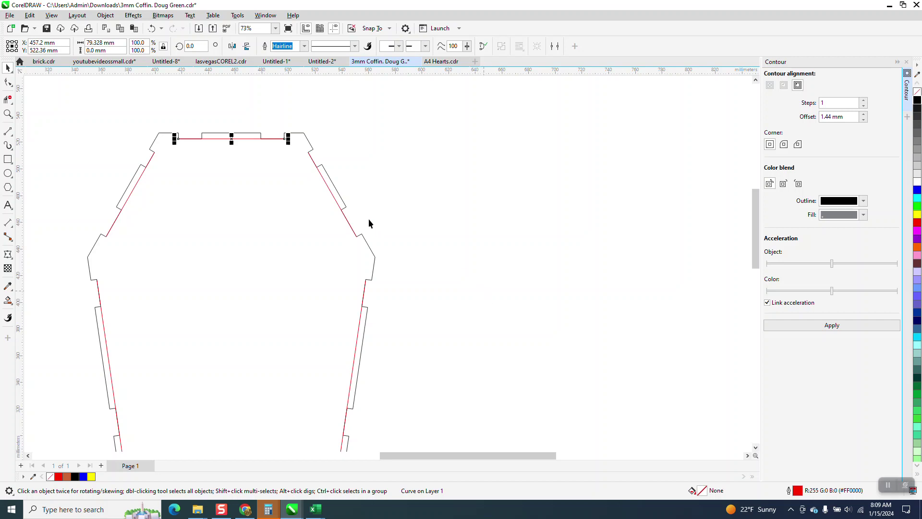
pyautogui.moveTo(288, 139); pyautogui.dragTo(382, 140)
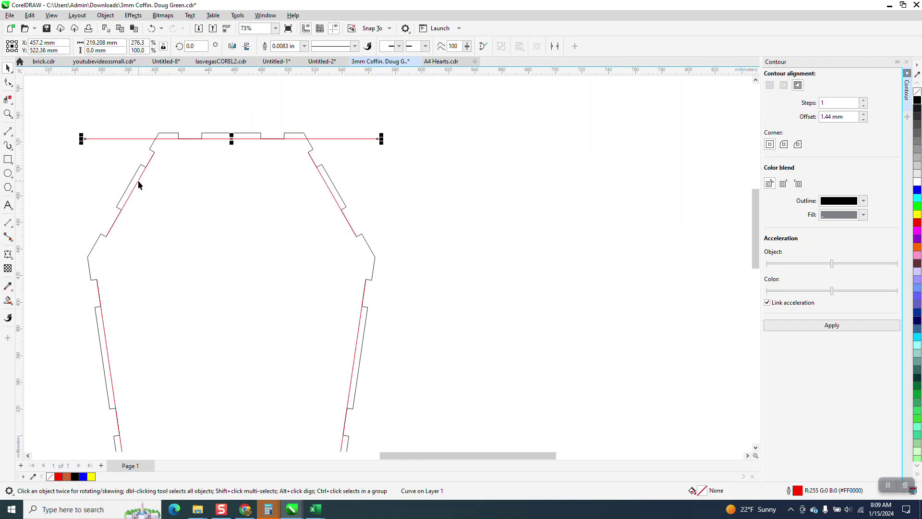
pyautogui.click(138, 181)
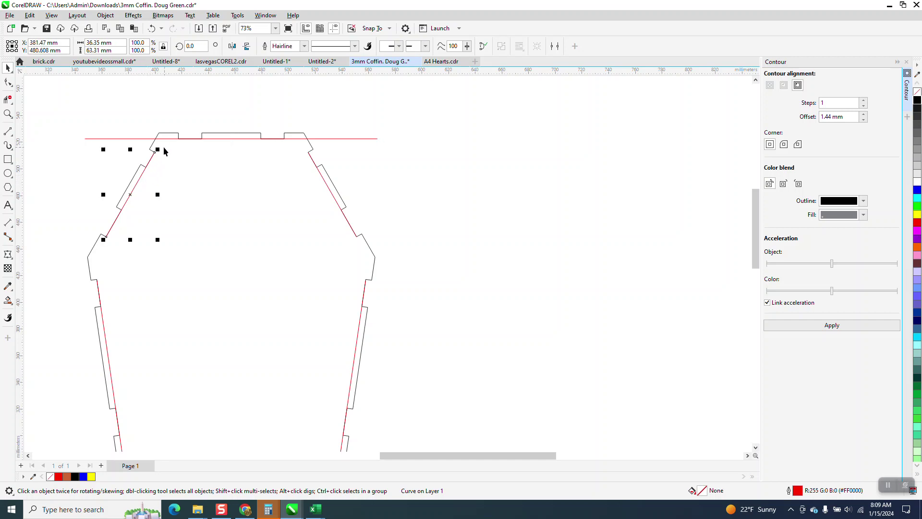
pyautogui.moveTo(158, 150); pyautogui.dragTo(194, 102)
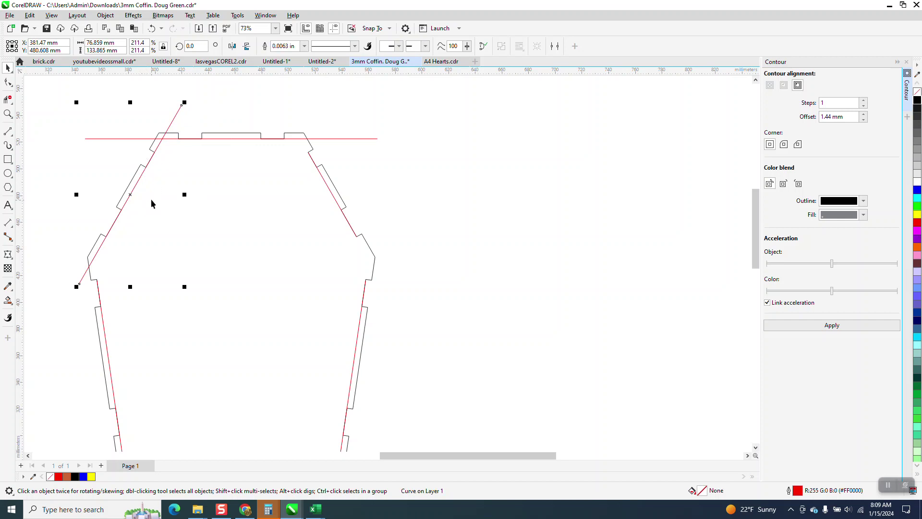
pyautogui.scroll(-1, 151, 204)
pyautogui.click(116, 303)
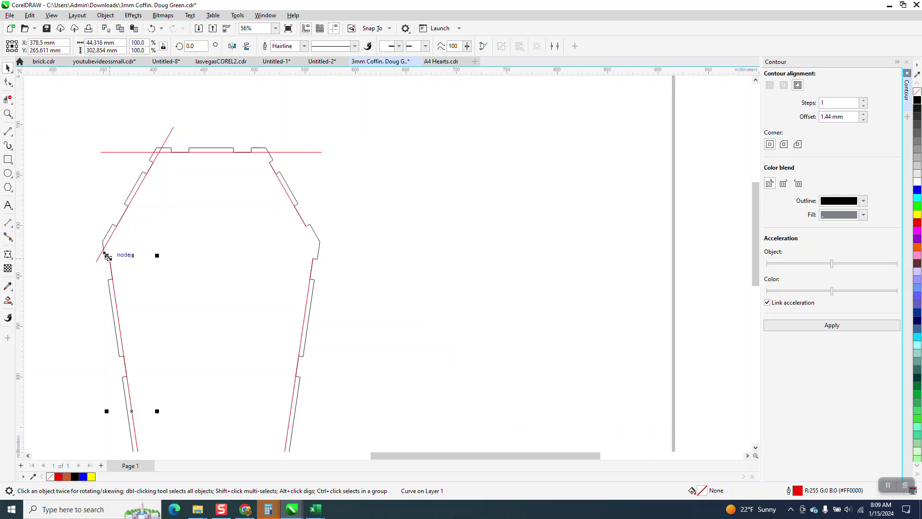
pyautogui.moveTo(107, 256); pyautogui.dragTo(94, 176)
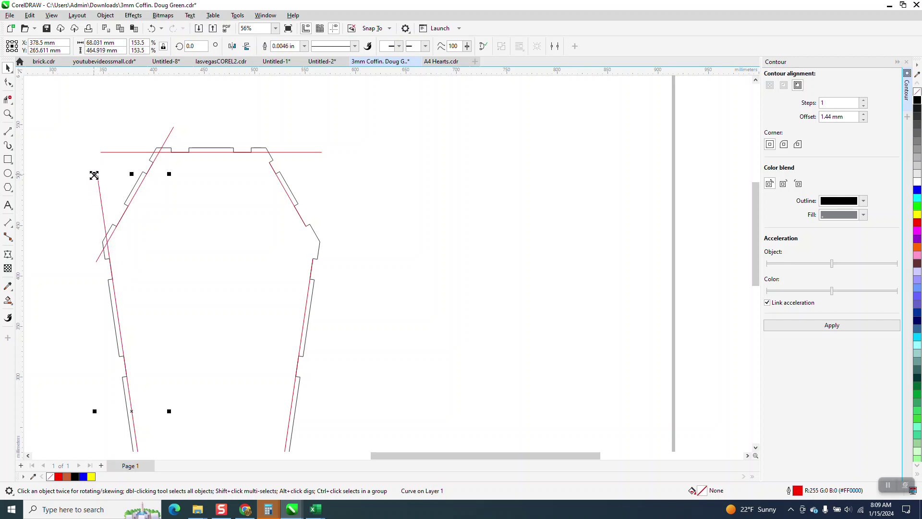
# - Lengthen the upper-right diagonal and right side red lines beyond the corners
pyautogui.click(304, 227)
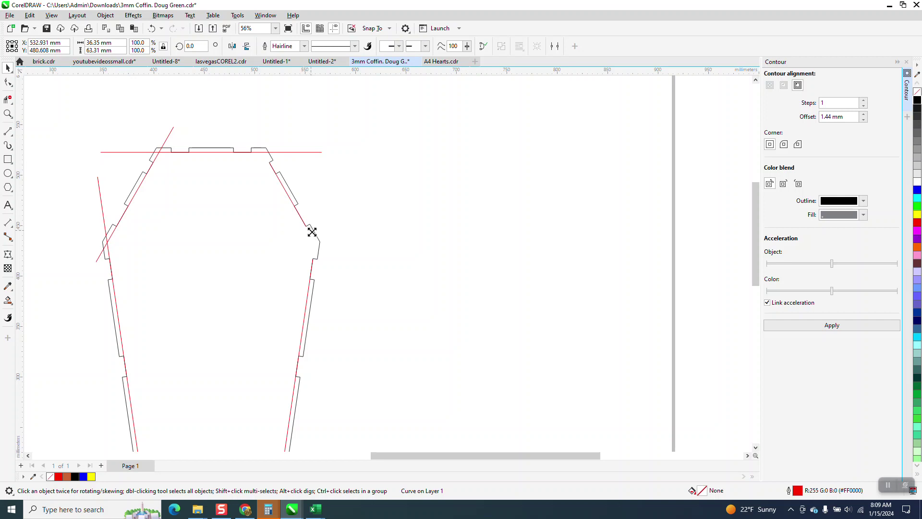
pyautogui.moveTo(312, 232); pyautogui.dragTo(340, 283)
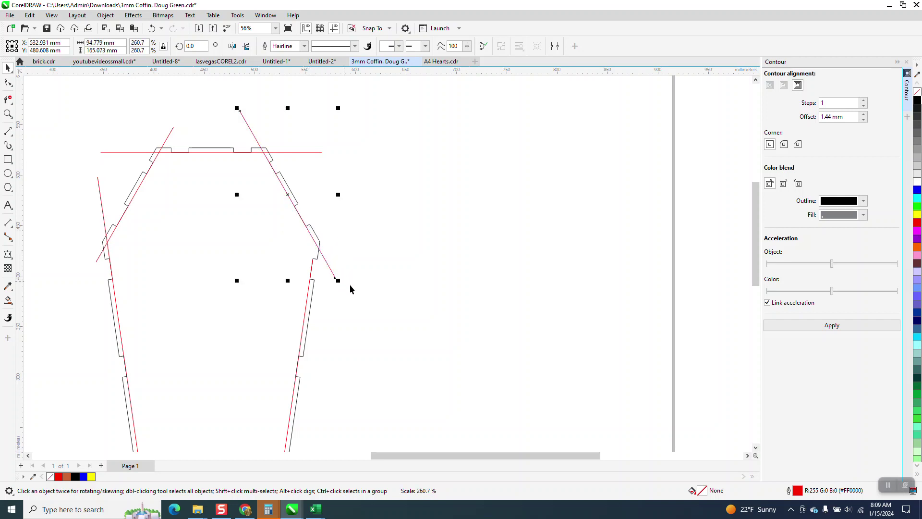
pyautogui.click(313, 262)
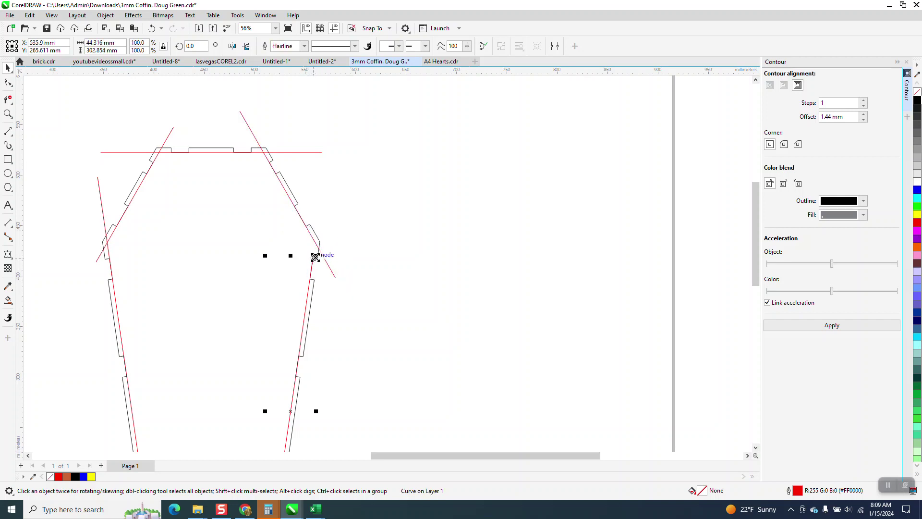
pyautogui.moveTo(316, 255); pyautogui.dragTo(334, 202)
pyautogui.scroll(-2, 309, 160)
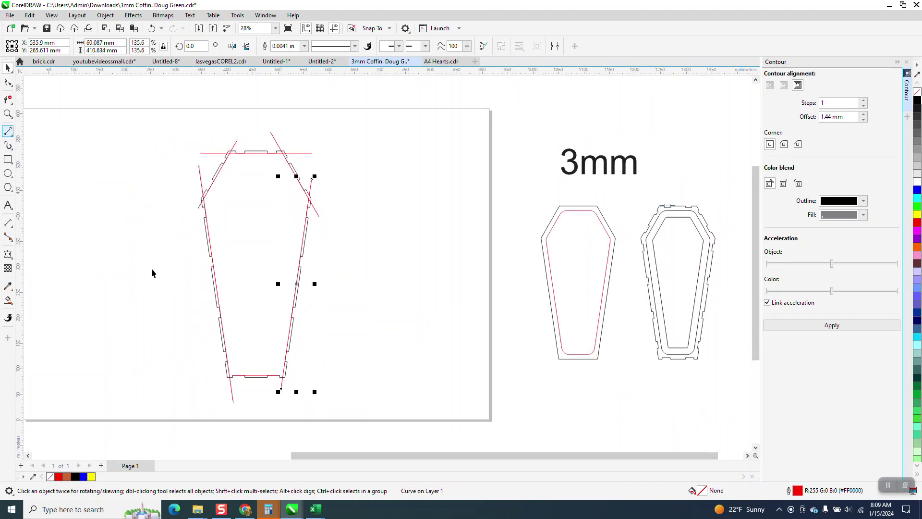
# - Stretch the bottom red line past both sides to 147.028 mm
pyautogui.moveTo(190, 319); pyautogui.dragTo(330, 383)
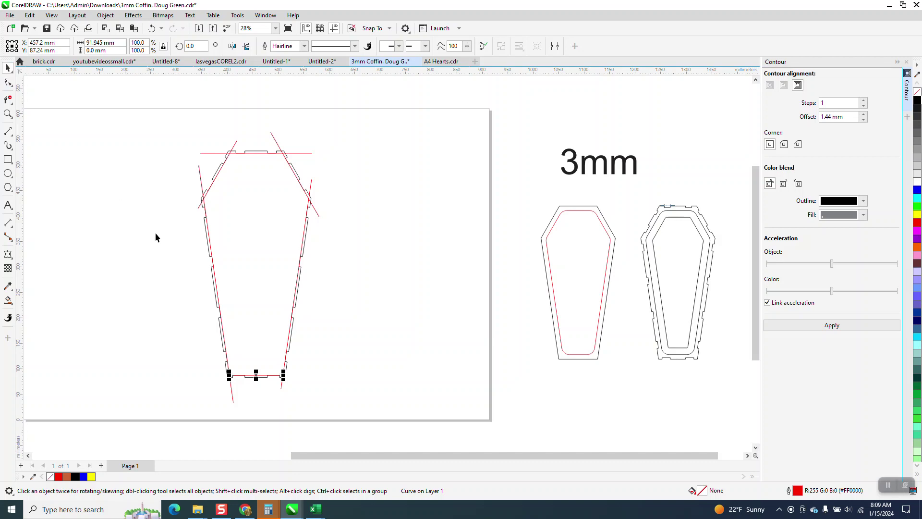
pyautogui.click(8, 114)
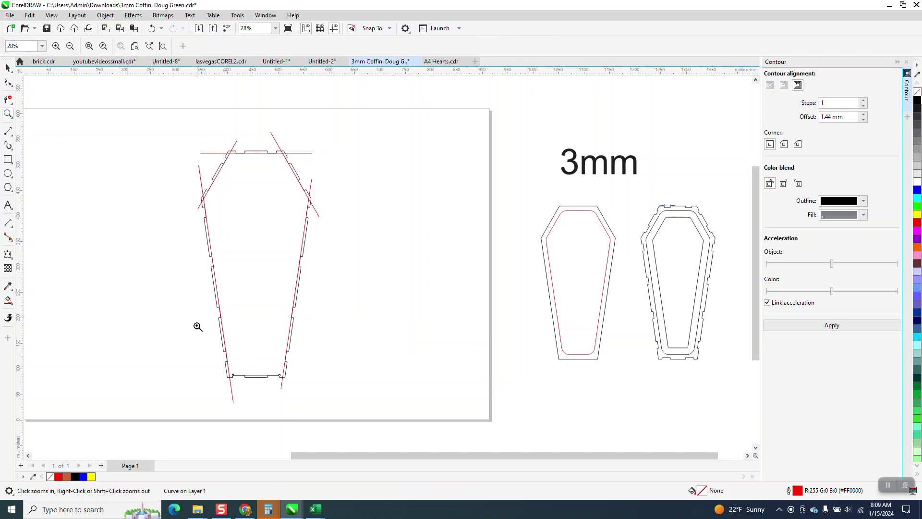
pyautogui.moveTo(197, 315); pyautogui.dragTo(361, 404)
pyautogui.click(8, 68)
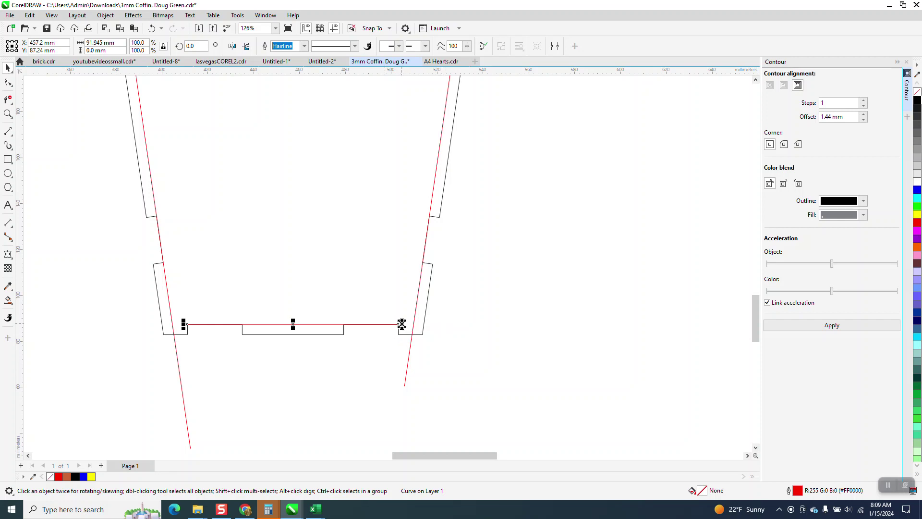
pyautogui.moveTo(402, 324); pyautogui.dragTo(464, 324)
pyautogui.scroll(-2, 434, 337)
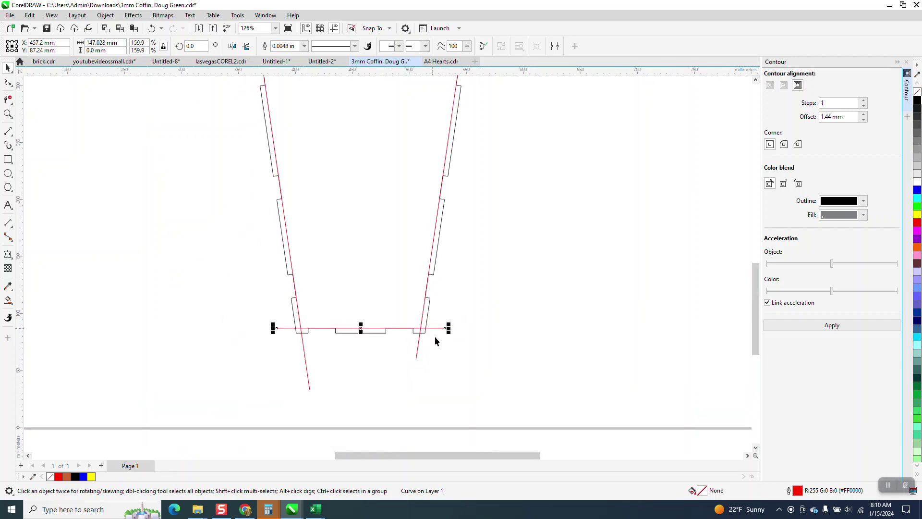
pyautogui.scroll(-4, 435, 341)
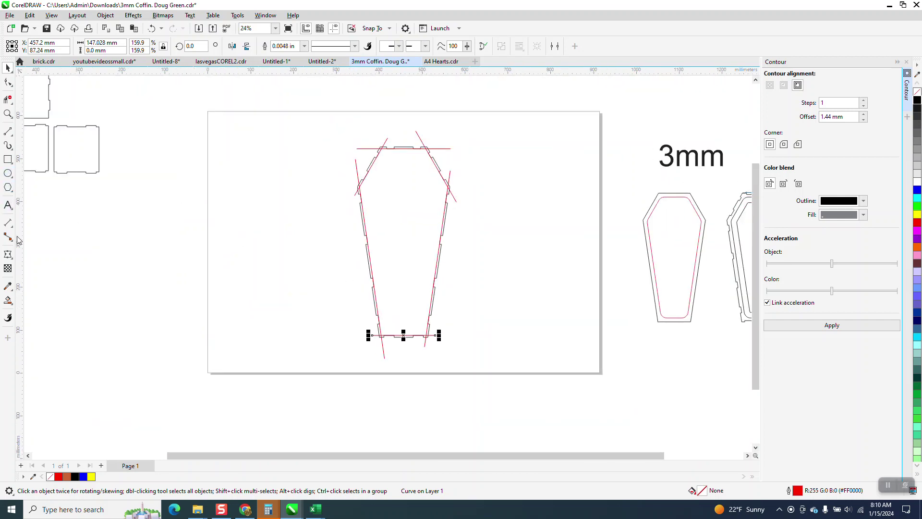
# - Smart Fill the region inside the red lines and nudge the blue shape left
pyautogui.click(7, 300)
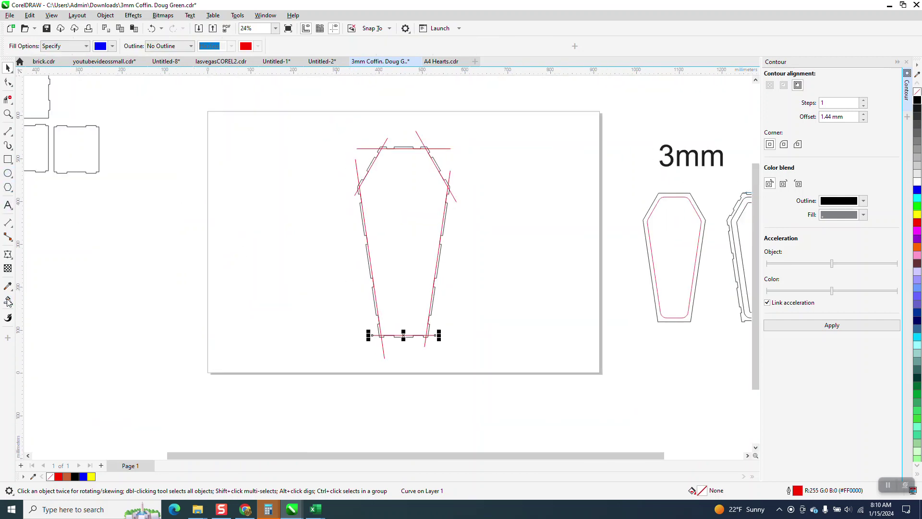
pyautogui.click(388, 212)
pyautogui.press('Left')
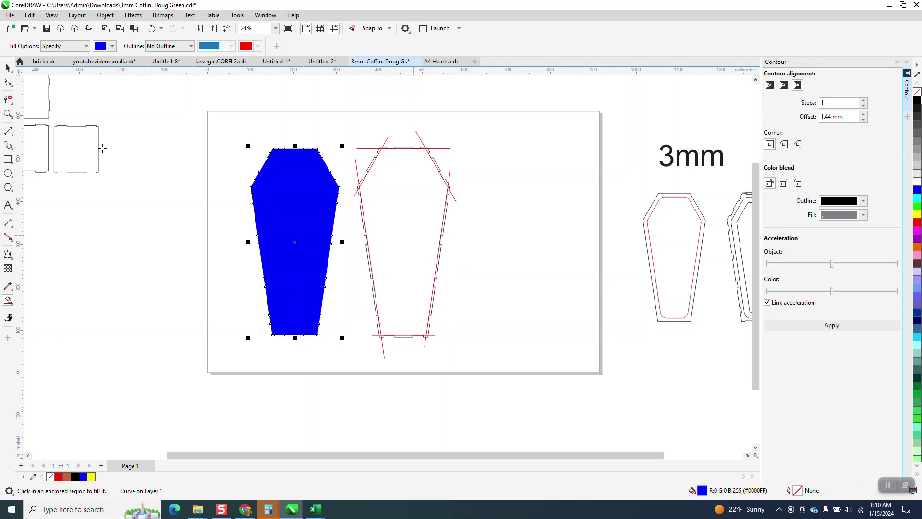
# - Move the six red lines down below the page, leaving the tabbed outline in place
pyautogui.click(8, 68)
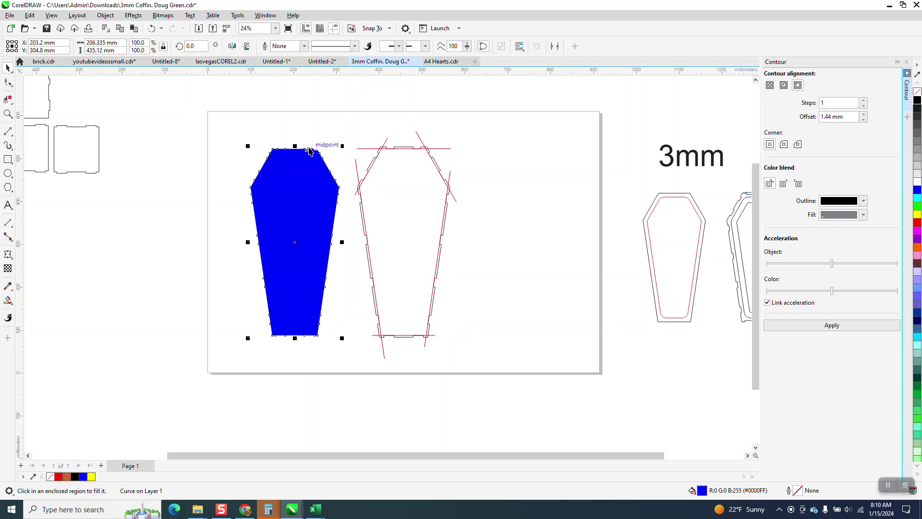
pyautogui.click(396, 184)
pyautogui.press('Up')
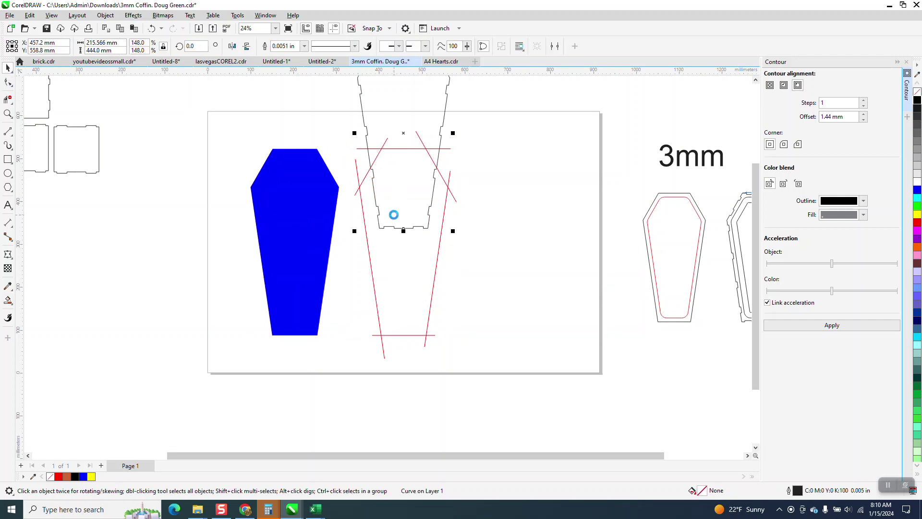
pyautogui.press('Up')
pyautogui.moveTo(338, 136); pyautogui.dragTo(546, 383)
pyautogui.press('Down')
pyautogui.press('Down')
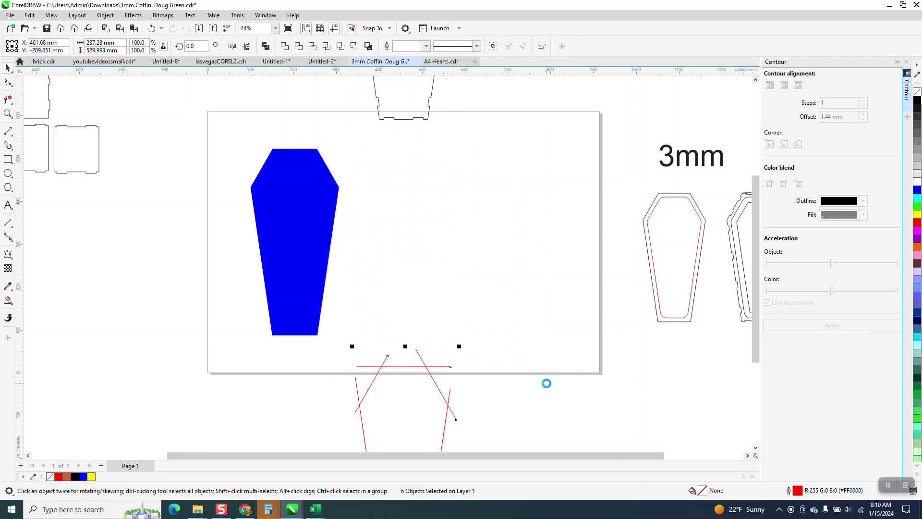
pyautogui.click(393, 118)
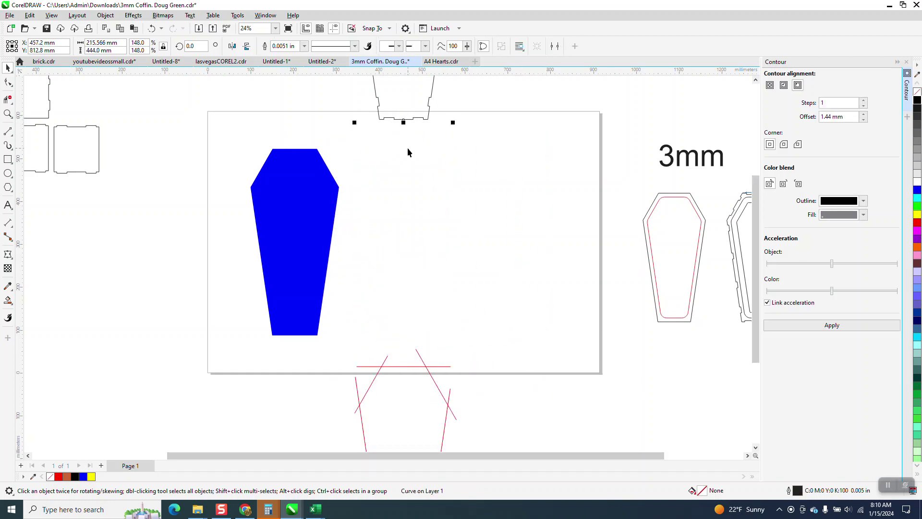
pyautogui.press('Down')
pyautogui.press('Down')
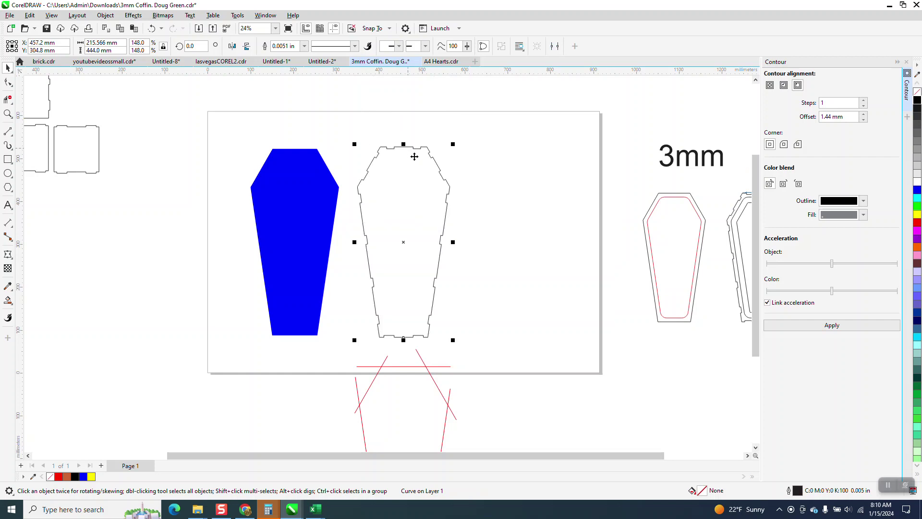
pyautogui.click(330, 184)
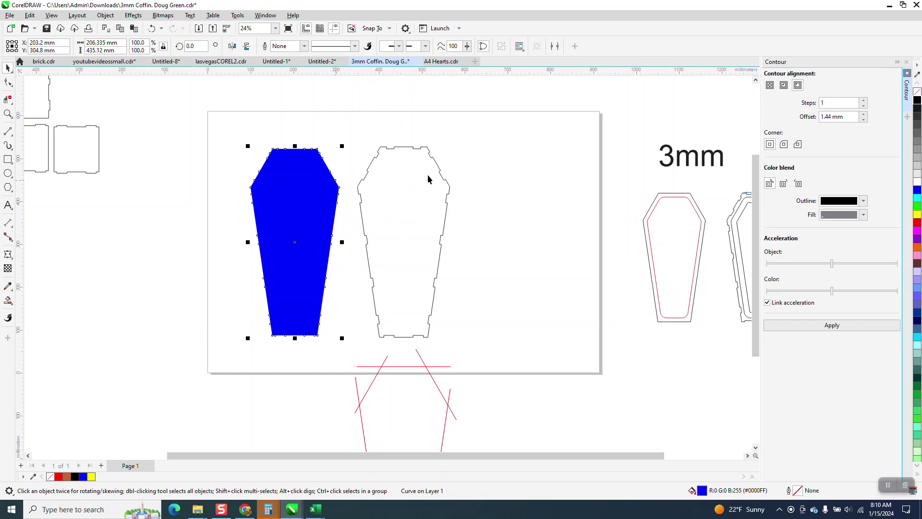
# - Remove the coffin shape's blue fill, give it a red outline and centre it
pyautogui.click(917, 93)
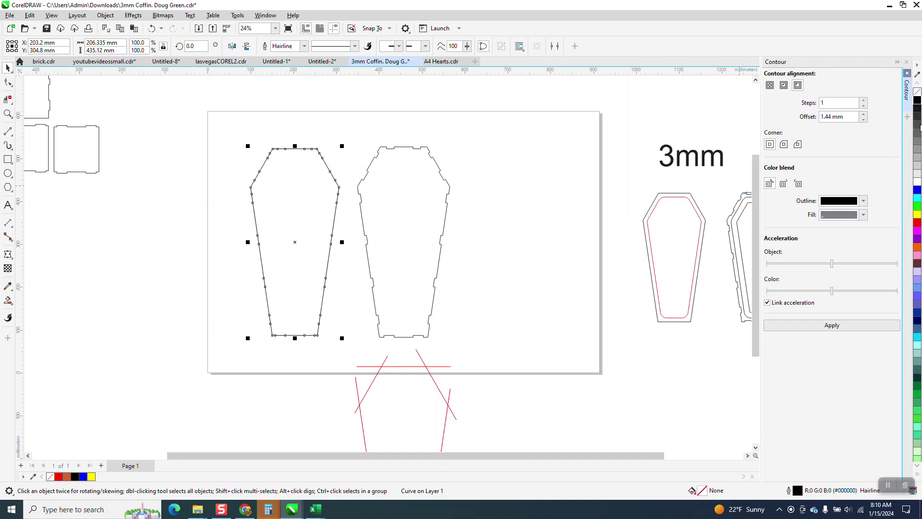
pyautogui.rightClick(918, 223)
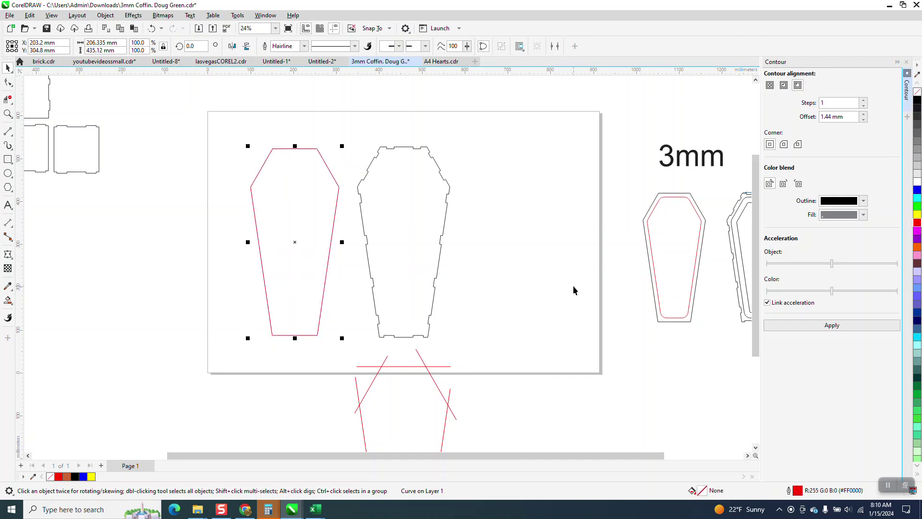
pyautogui.press('p')
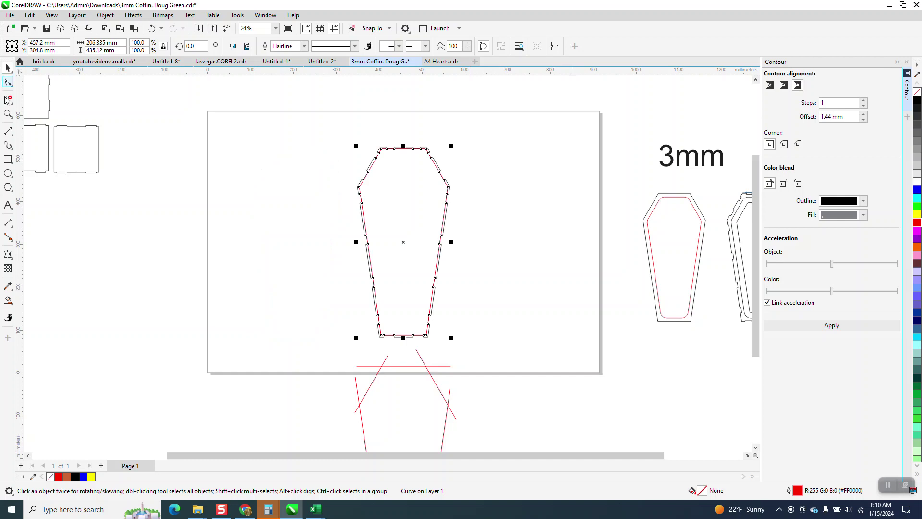
# - Shift the red coffin outline out to the left of the tabbed outline
pyautogui.click(8, 114)
pyautogui.moveTo(367, 140); pyautogui.dragTo(438, 180)
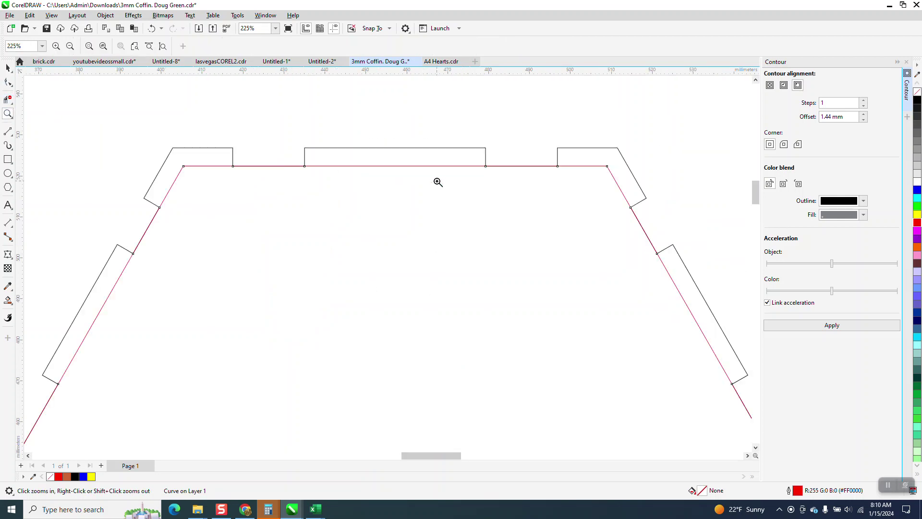
pyautogui.scroll(-3, 259, 130)
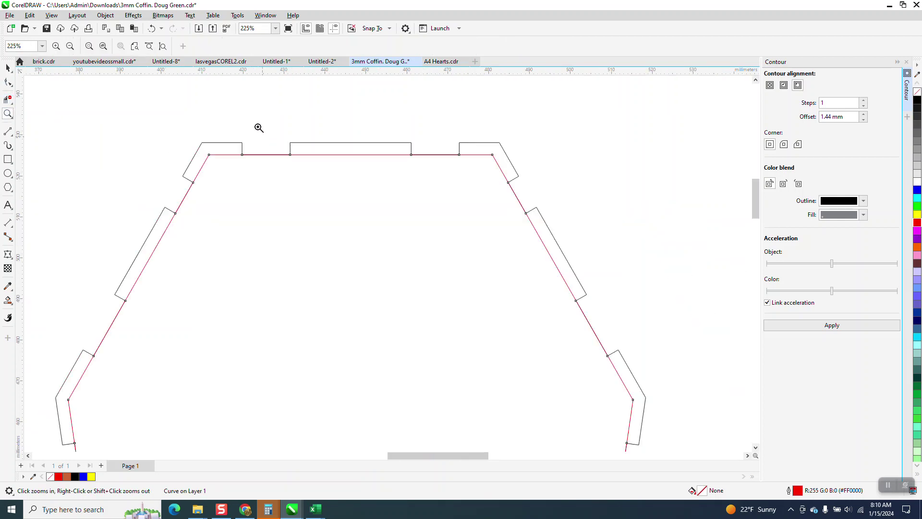
pyautogui.press('space')
pyautogui.press('space')
pyautogui.scroll(-3, 356, 128)
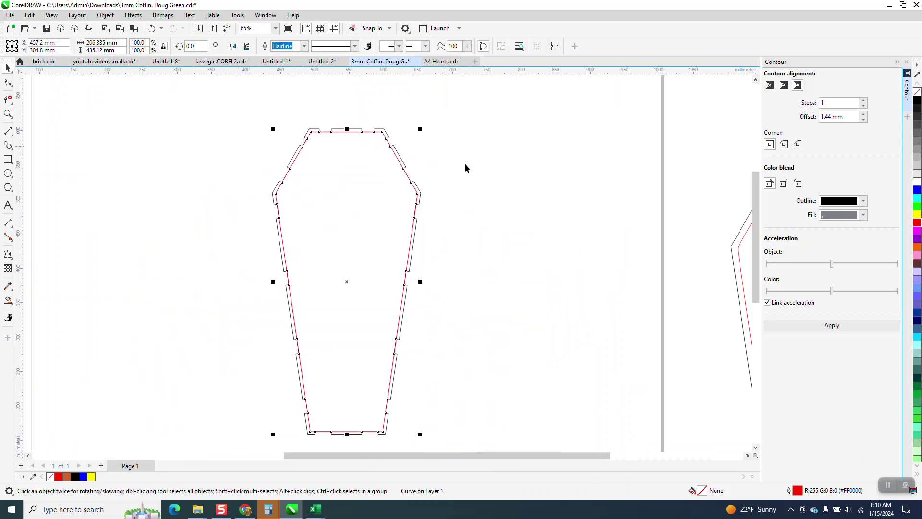
pyautogui.hotkey('shift', 'Left')
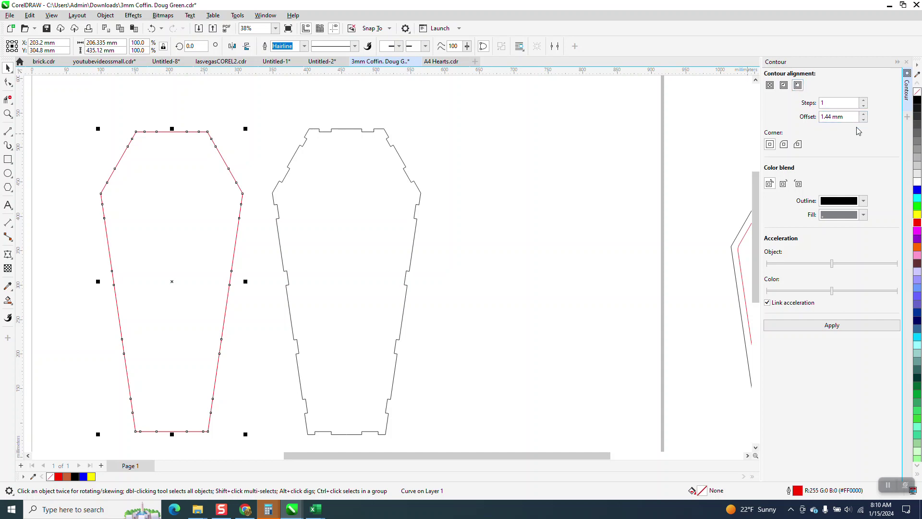
# - Apply a 1-step 1.44 mm outward contour and break it apart from the coffin
pyautogui.click(841, 327)
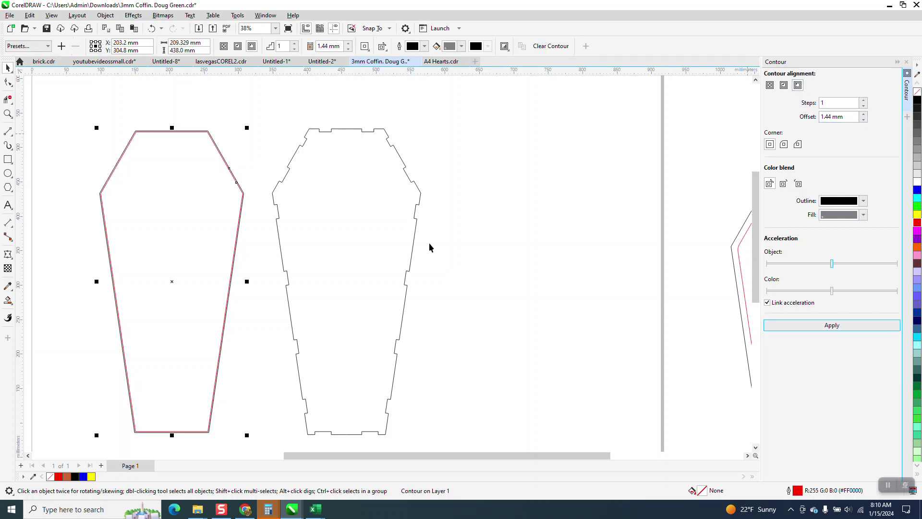
pyautogui.click(105, 14)
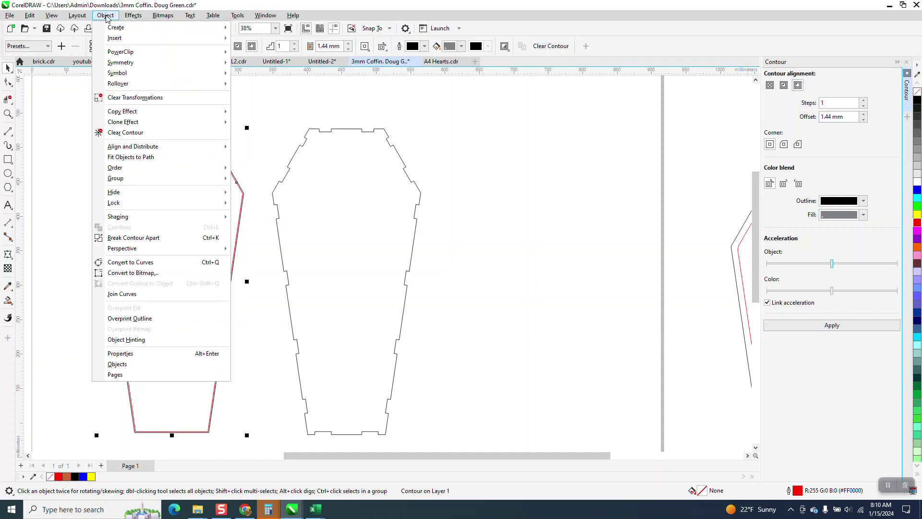
pyautogui.click(158, 239)
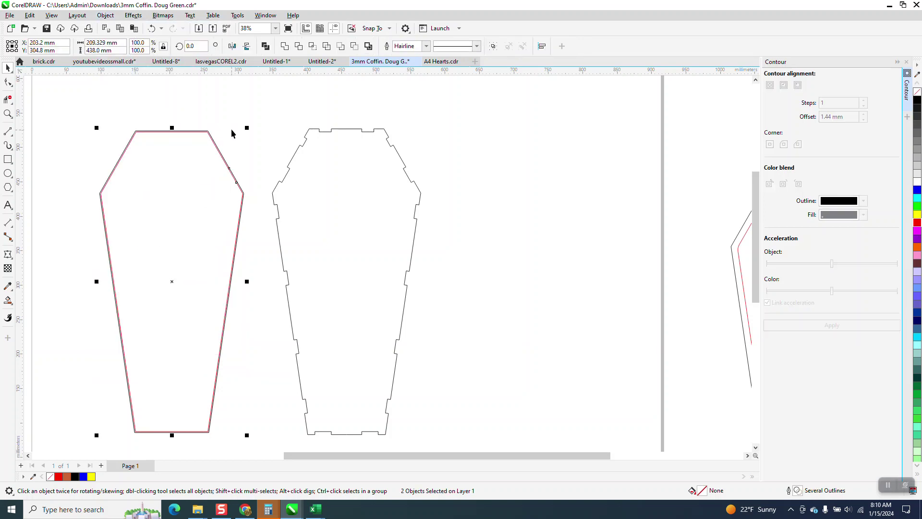
pyautogui.click(216, 147)
# - Move the contour off to the right and lay the plain coffin over the tabbed one
pyautogui.click(230, 164)
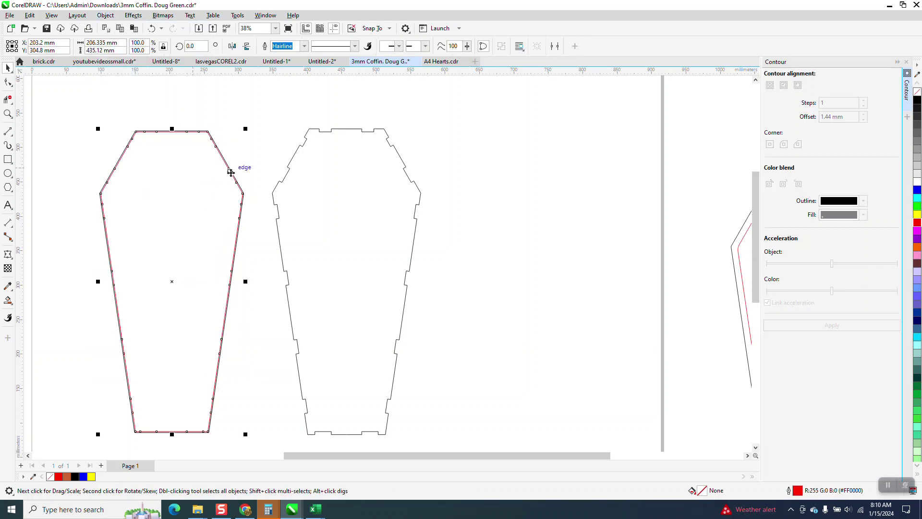
pyautogui.press('p')
pyautogui.press('Right')
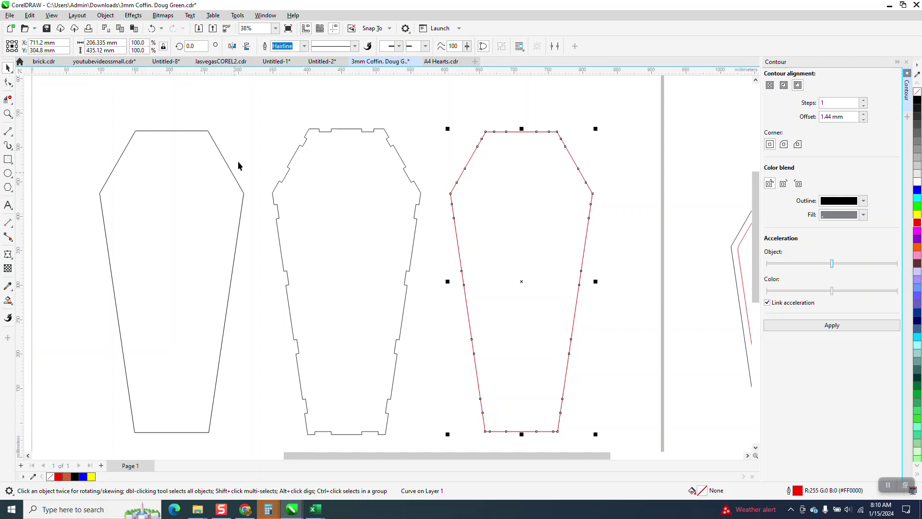
pyautogui.hotkey('ctrl', 'z')
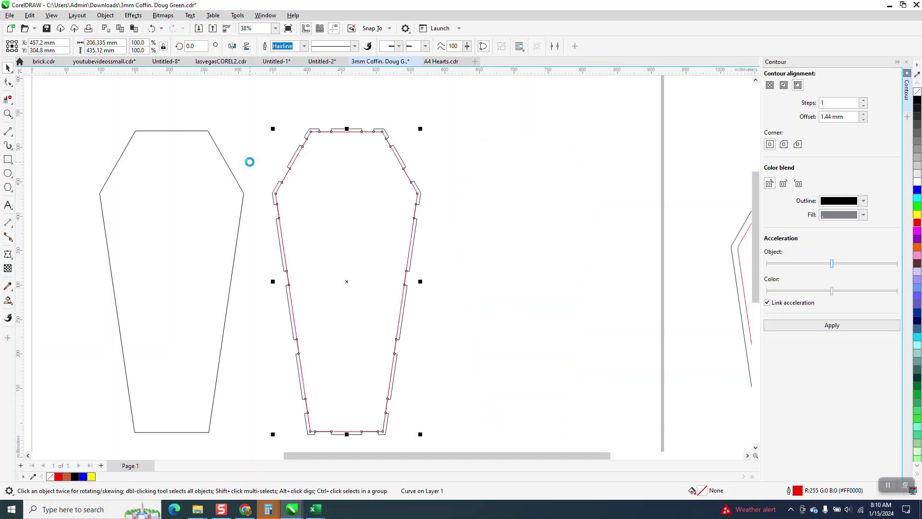
pyautogui.press('Right')
pyautogui.press('Right')
pyautogui.click(182, 164)
pyautogui.press('Right')
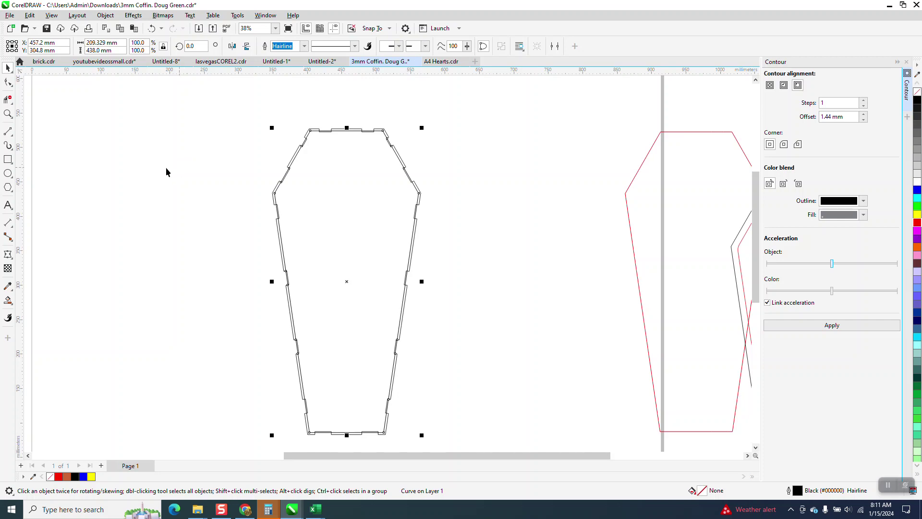
# - Zoom in on the top tabs to compare the overlay, then zoom back out
pyautogui.click(8, 114)
pyautogui.moveTo(288, 123); pyautogui.dragTo(401, 166)
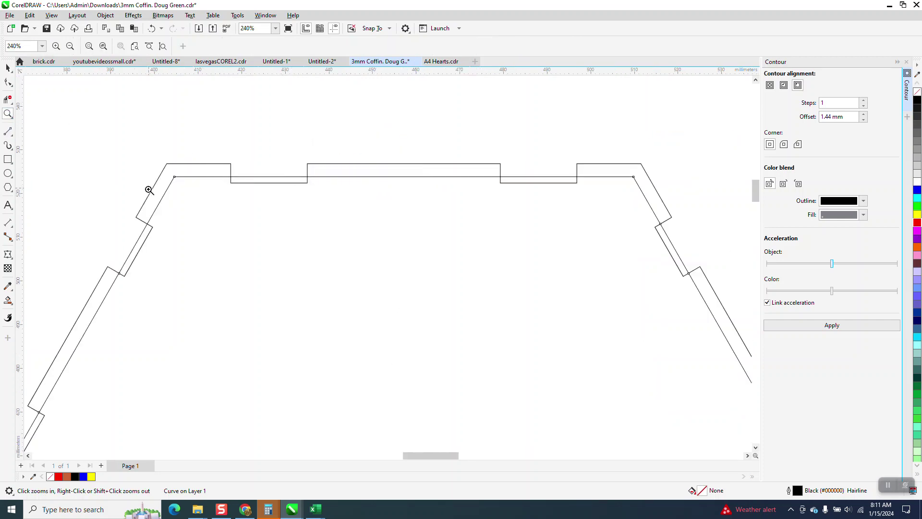
pyautogui.rightClick(260, 170)
pyautogui.rightClick(245, 131)
pyautogui.rightClick(262, 133)
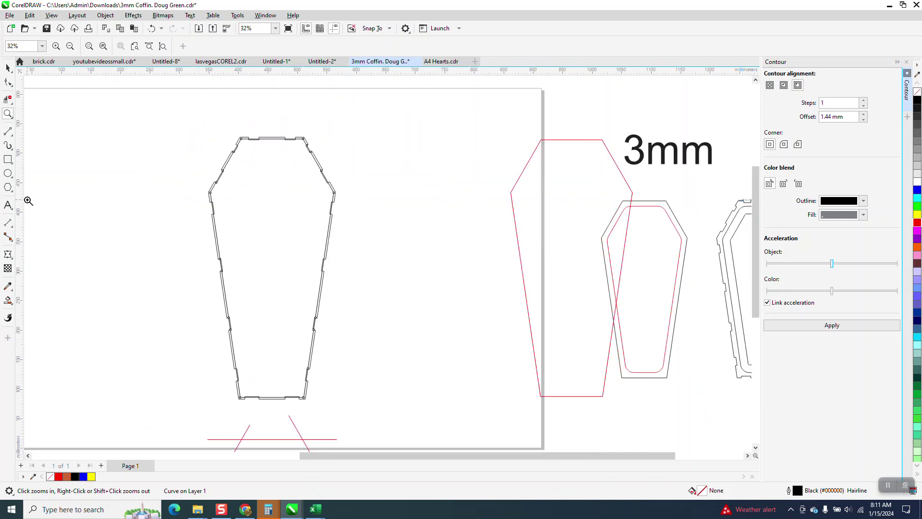
pyautogui.click(7, 159)
pyautogui.scroll(-1, 144, 190)
# - Draw a rectangle around the coffins, Smart Fill the gap and move that piece aside
pyautogui.moveTo(172, 142); pyautogui.dragTo(287, 360)
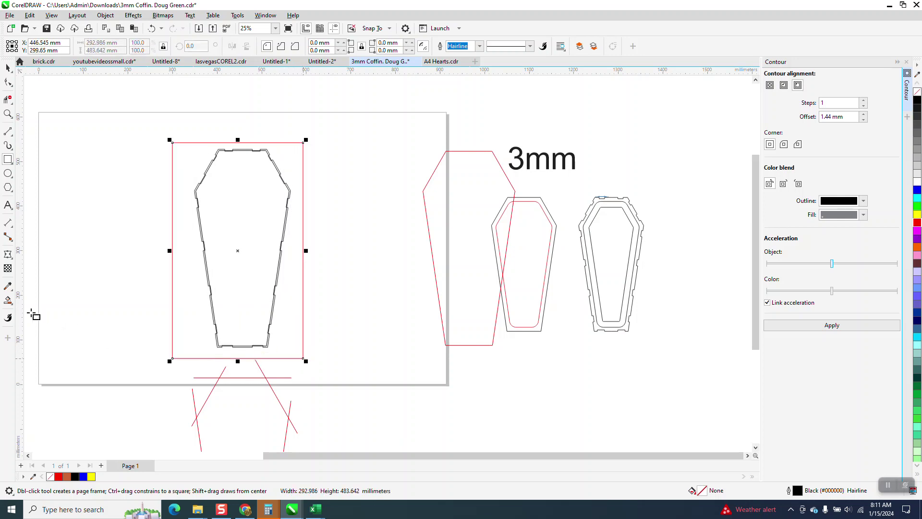
pyautogui.click(8, 300)
pyautogui.click(198, 298)
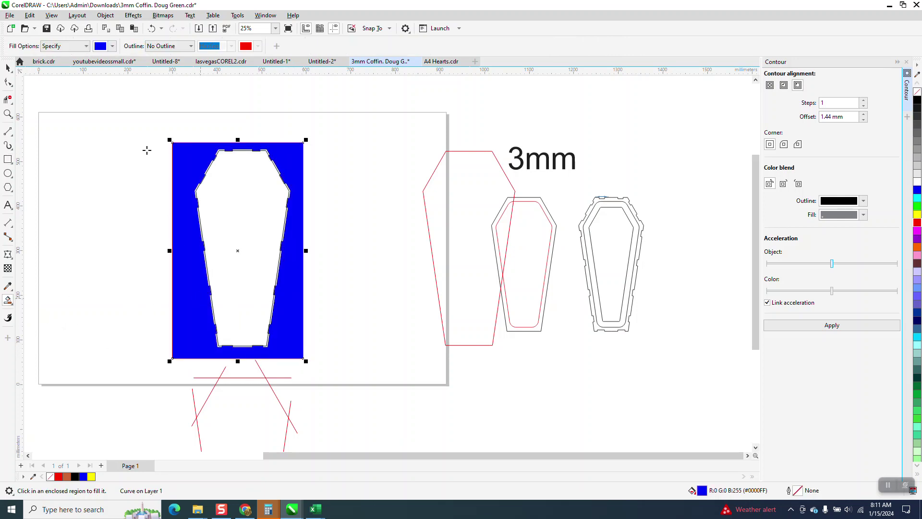
pyautogui.press('Left')
pyautogui.press('Left')
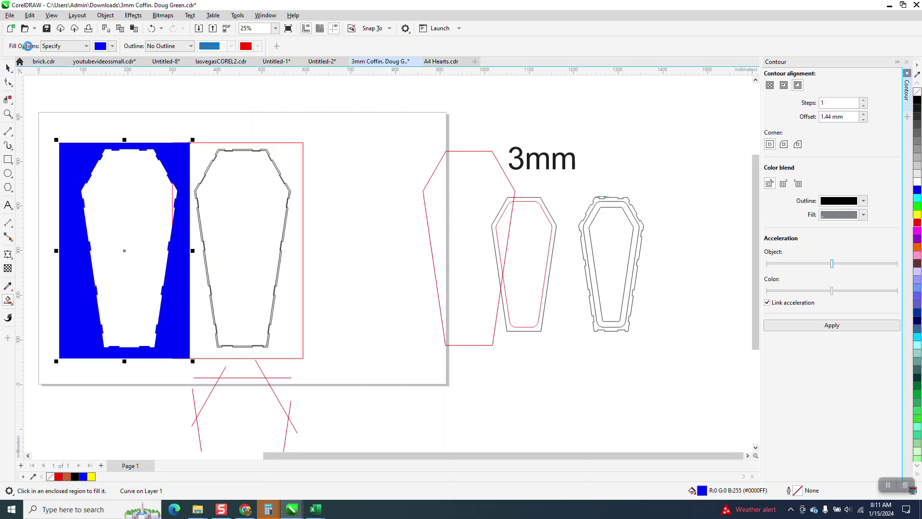
pyautogui.scroll(-2, 384, 183)
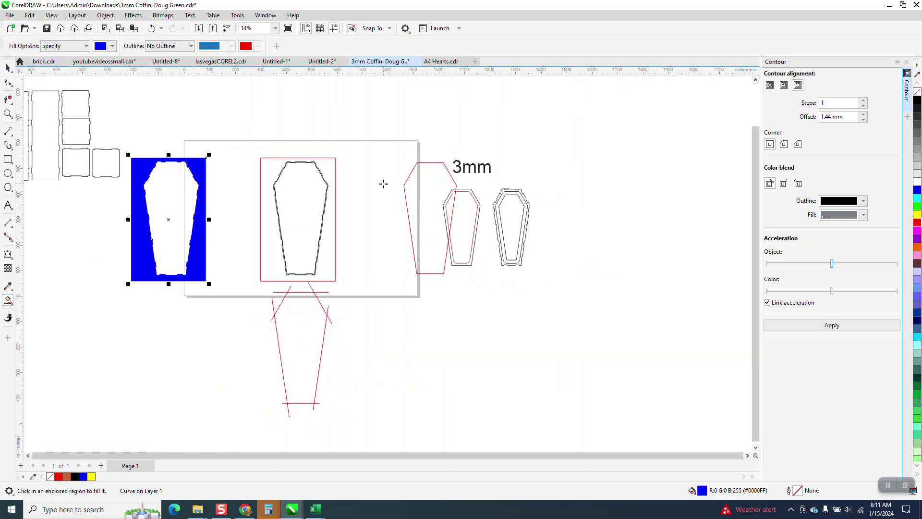
pyautogui.press('Down')
pyautogui.press('Down')
pyautogui.press('Left')
pyautogui.press('Left')
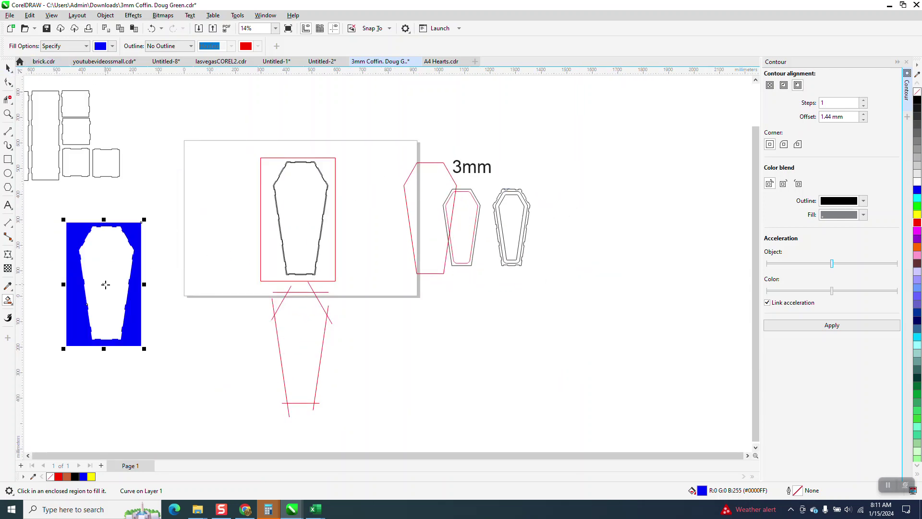
# - Smart Fill the coffin-shaped hole, move it onto the page, set fill None and outline red
pyautogui.click(110, 260)
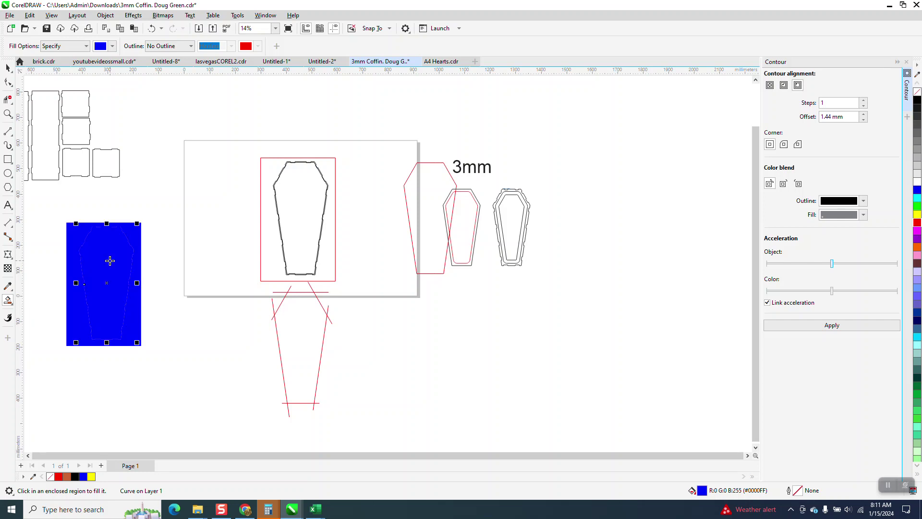
pyautogui.press('Right')
pyautogui.press('Right')
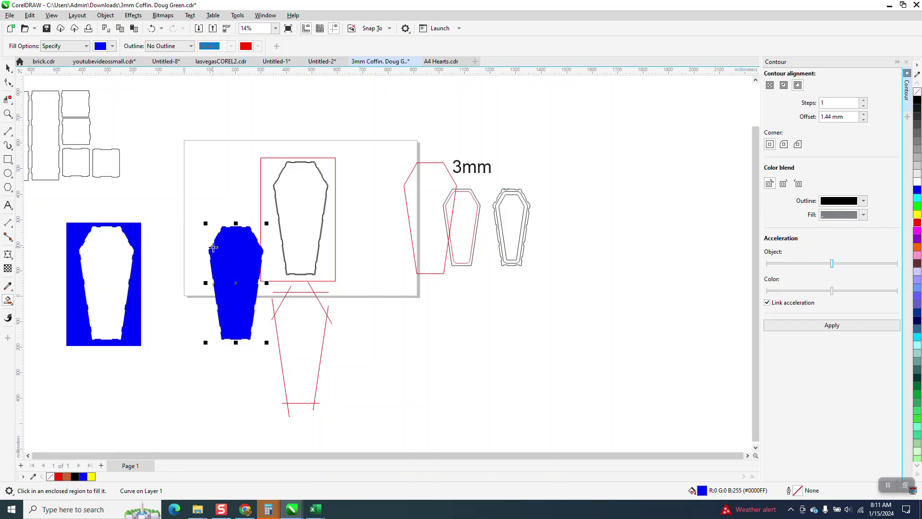
pyautogui.press('Up')
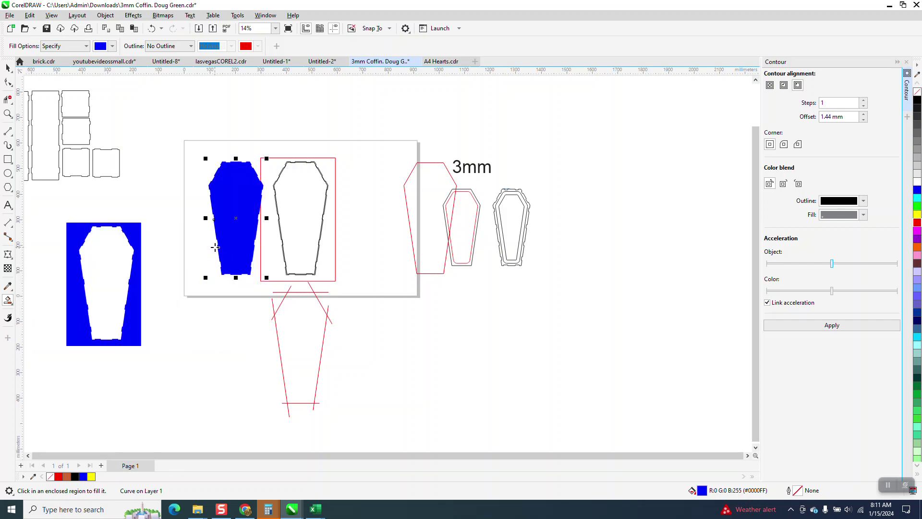
pyautogui.click(918, 95)
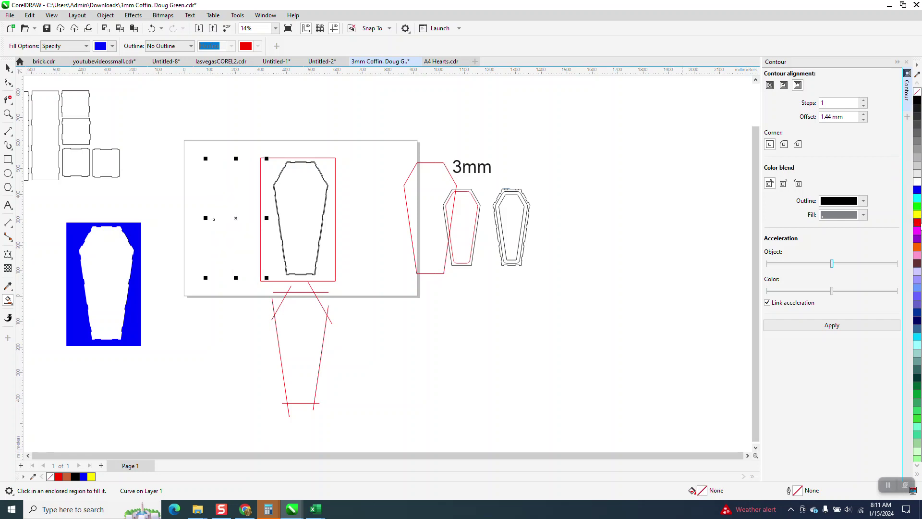
pyautogui.rightClick(917, 222)
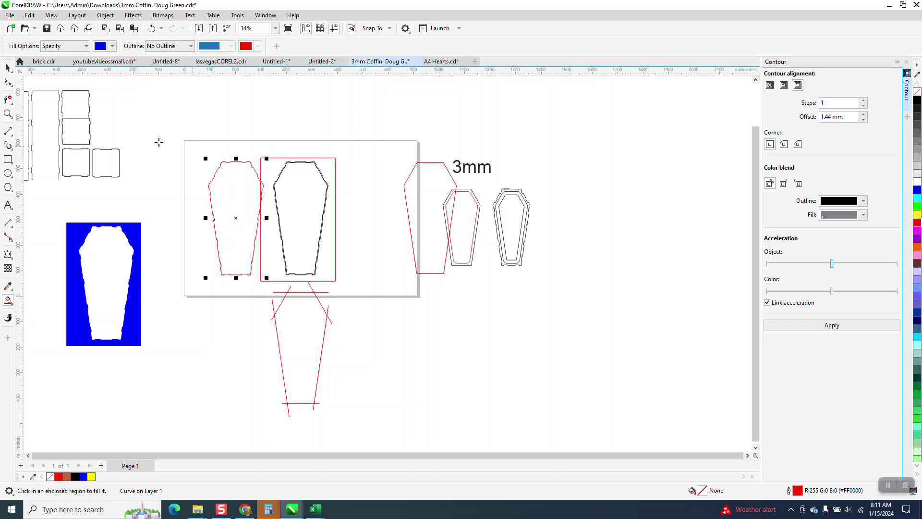
# - Delete the red helper rectangle and the extra contour from the middle coffin
pyautogui.click(8, 113)
pyautogui.moveTo(236, 153); pyautogui.dragTo(428, 297)
pyautogui.click(7, 68)
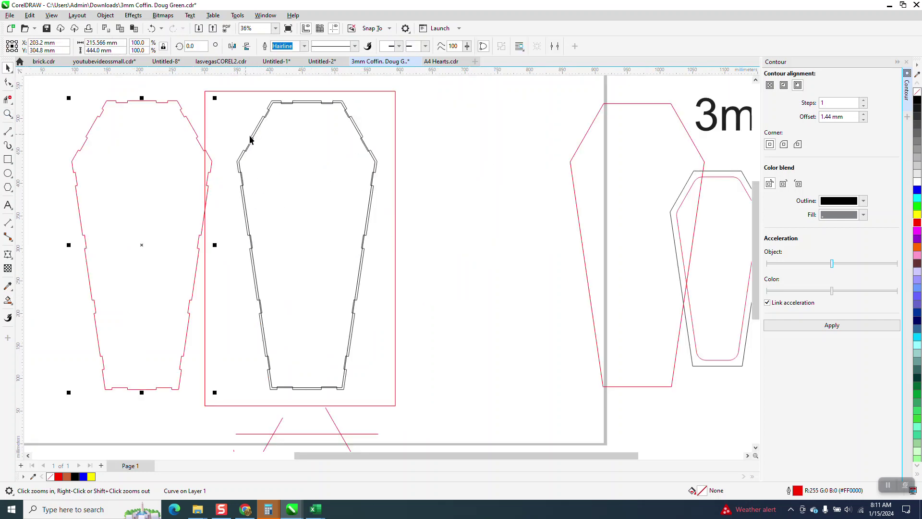
pyautogui.press('Escape')
pyautogui.click(316, 150)
pyautogui.press('Delete')
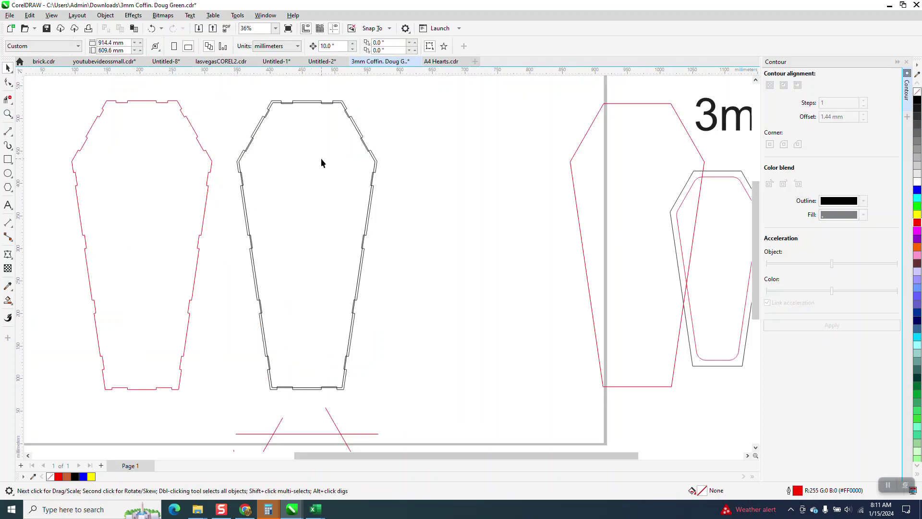
pyautogui.click(327, 103)
pyautogui.press('Delete')
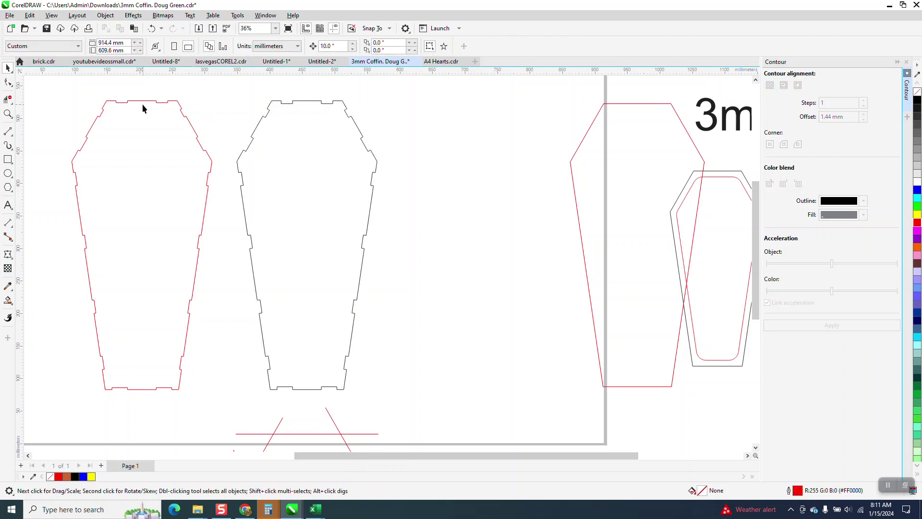
# - Add a parallel dimension on a top notch edge of the middle coffin, shown in millimetres
pyautogui.press('z')
pyautogui.moveTo(247, 93); pyautogui.dragTo(440, 146)
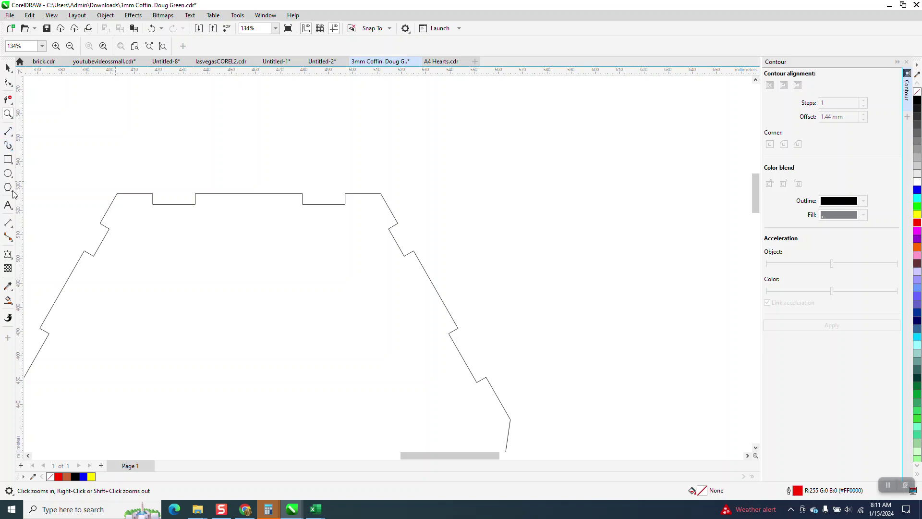
pyautogui.click(13, 231)
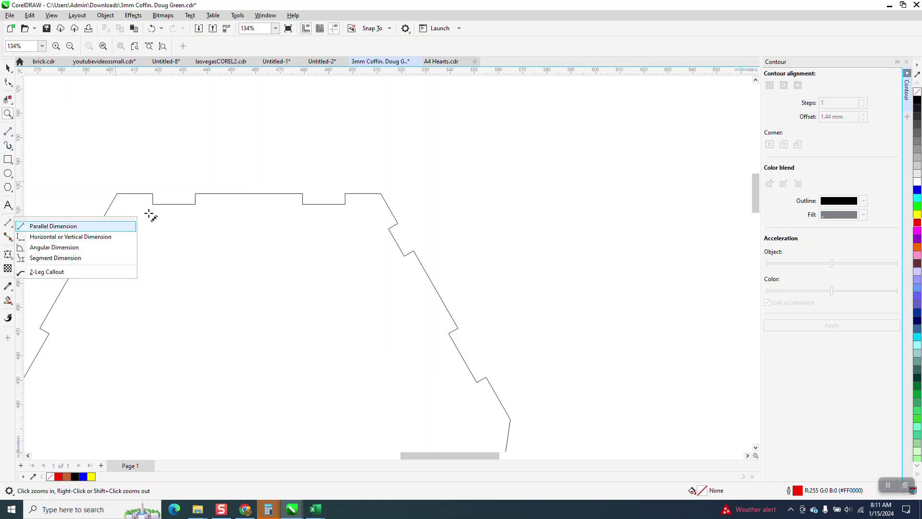
pyautogui.click(120, 224)
pyautogui.moveTo(346, 204); pyautogui.dragTo(346, 194)
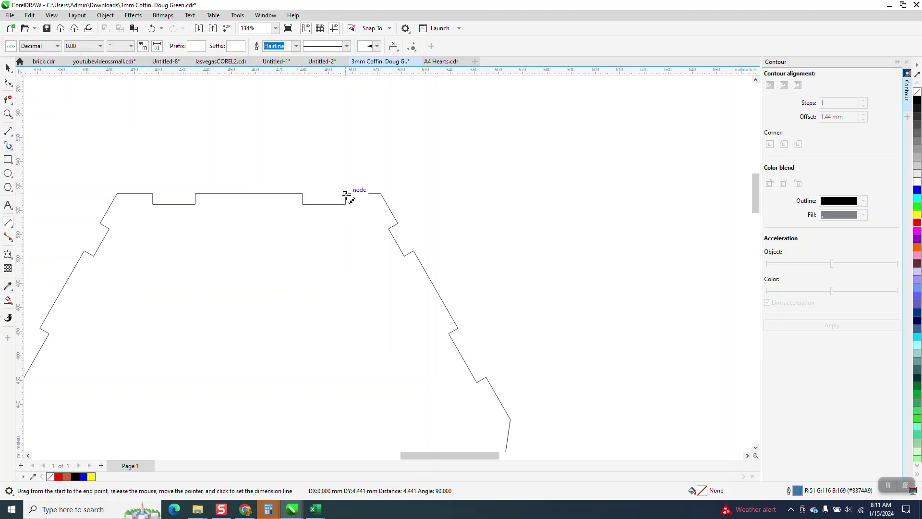
pyautogui.click(333, 197)
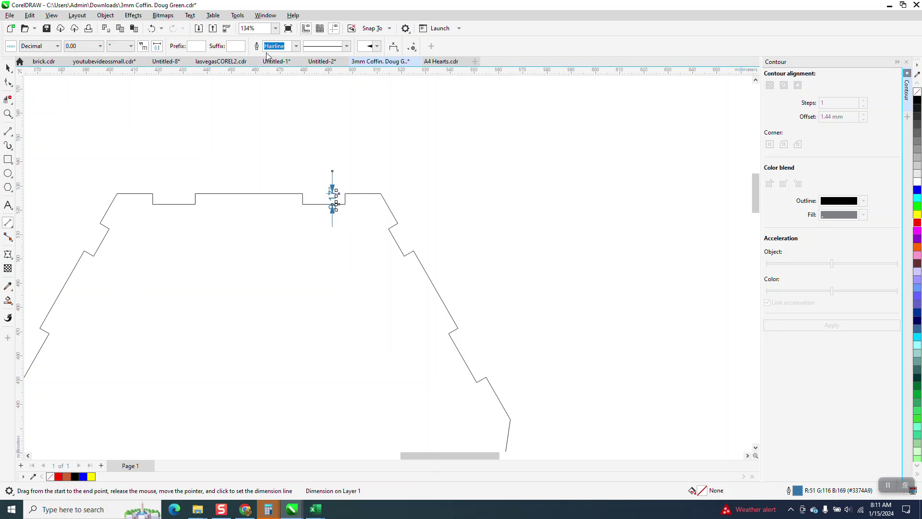
pyautogui.click(131, 46)
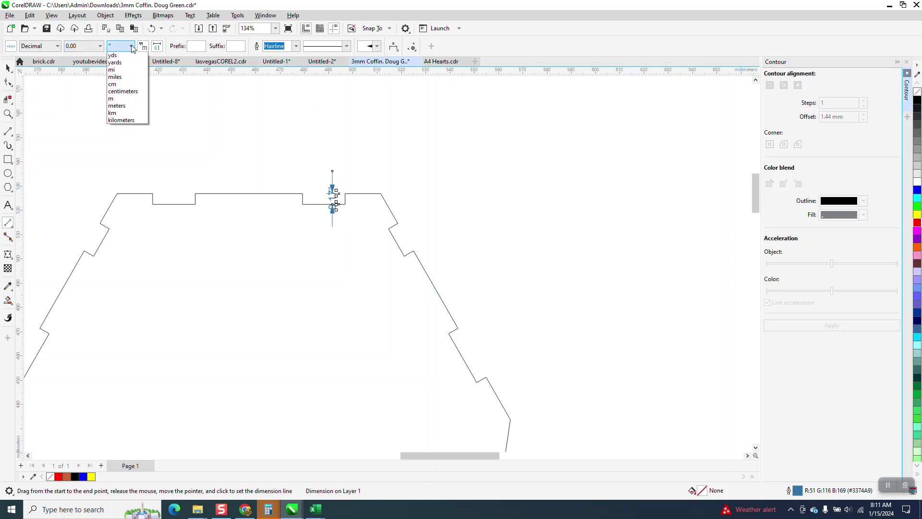
pyautogui.click(122, 77)
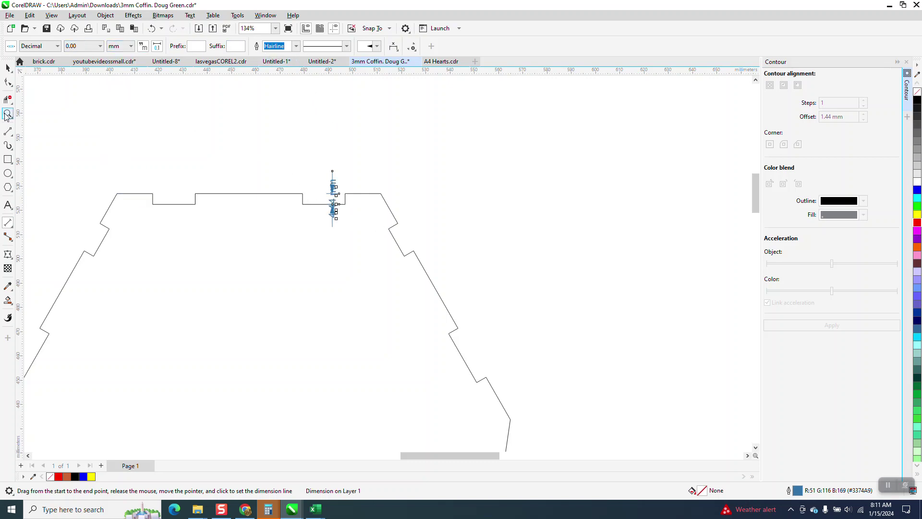
pyautogui.scroll(6, 463, 255)
pyautogui.scroll(-5, 675, 208)
pyautogui.scroll(-3, 672, 213)
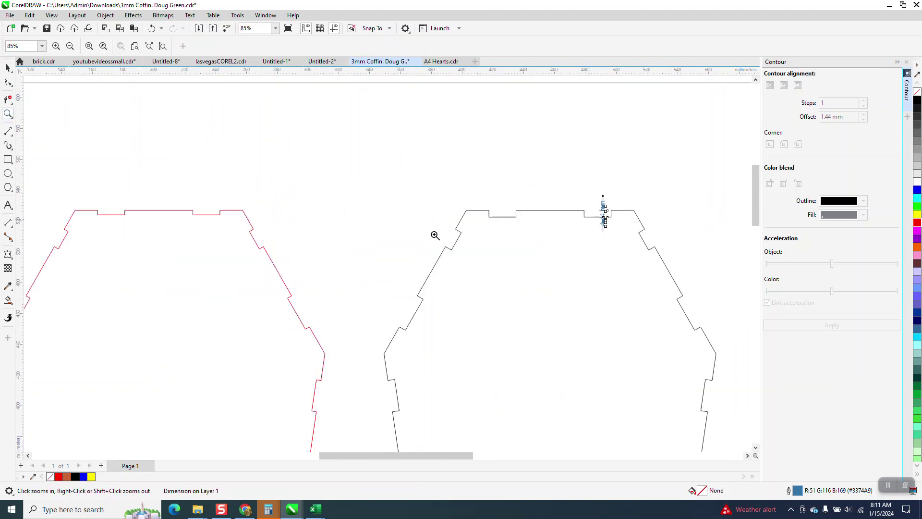
pyautogui.scroll(6, 186, 198)
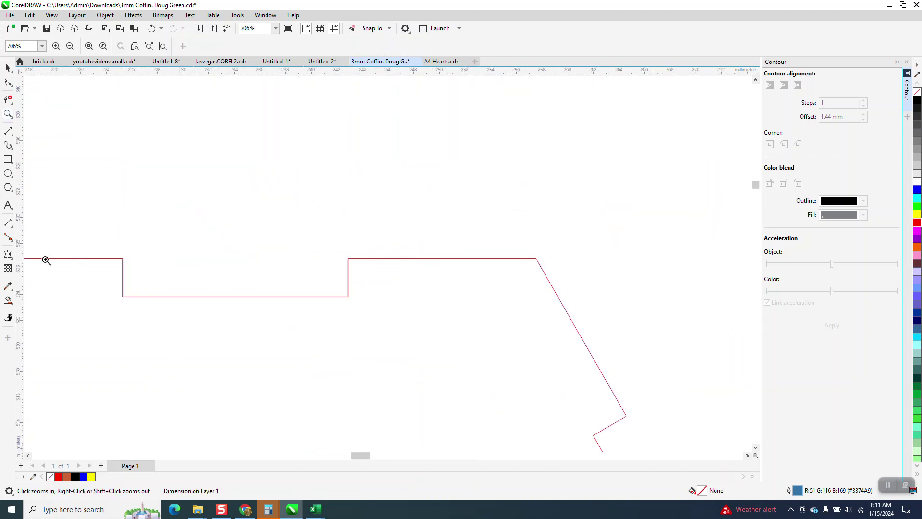
# - Dimension the tab from its lower corner to its top, reading 3.00 mm
pyautogui.click(8, 222)
pyautogui.click(48, 228)
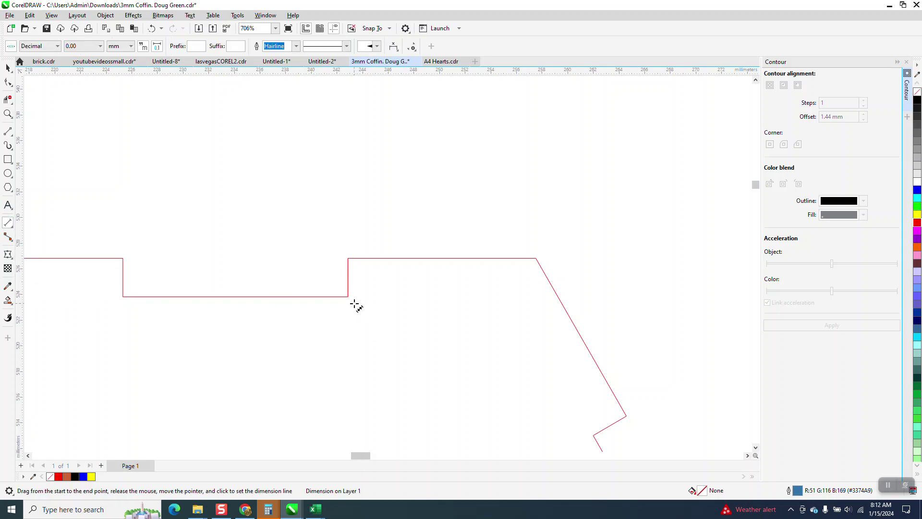
pyautogui.moveTo(348, 296); pyautogui.dragTo(347, 258)
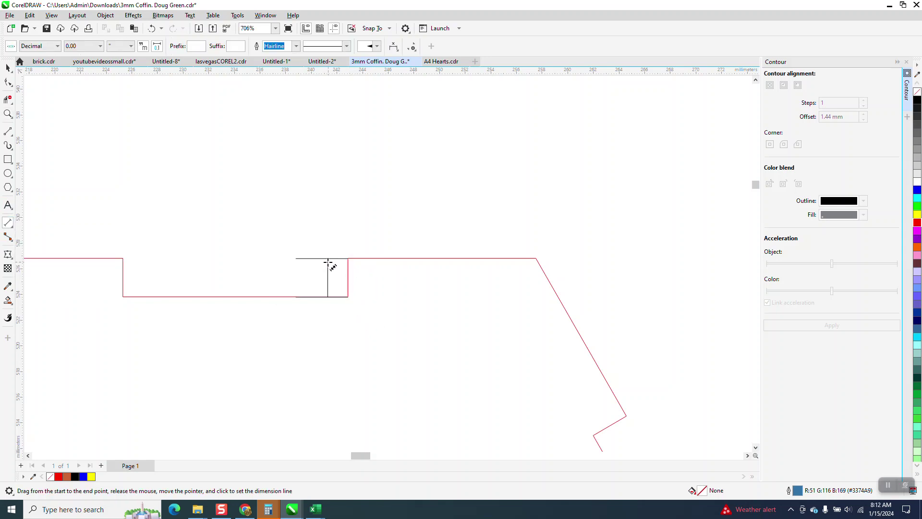
pyautogui.click(328, 260)
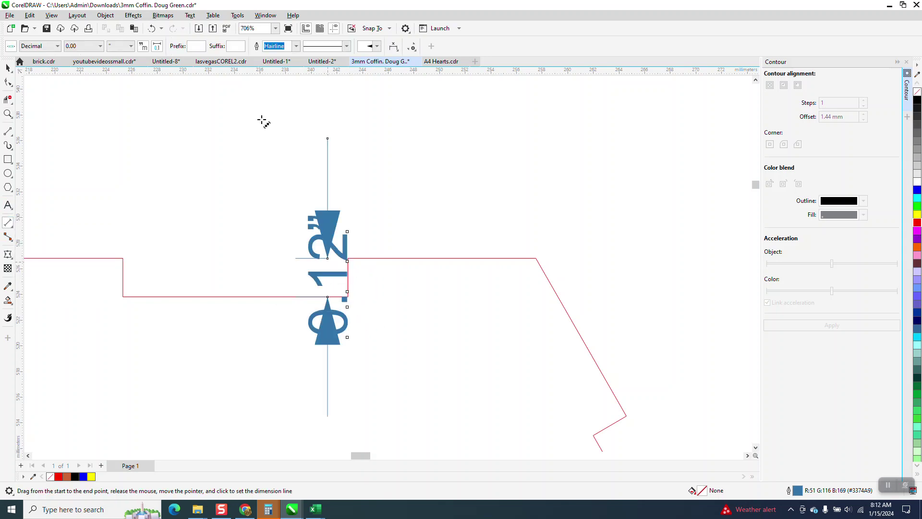
pyautogui.click(131, 47)
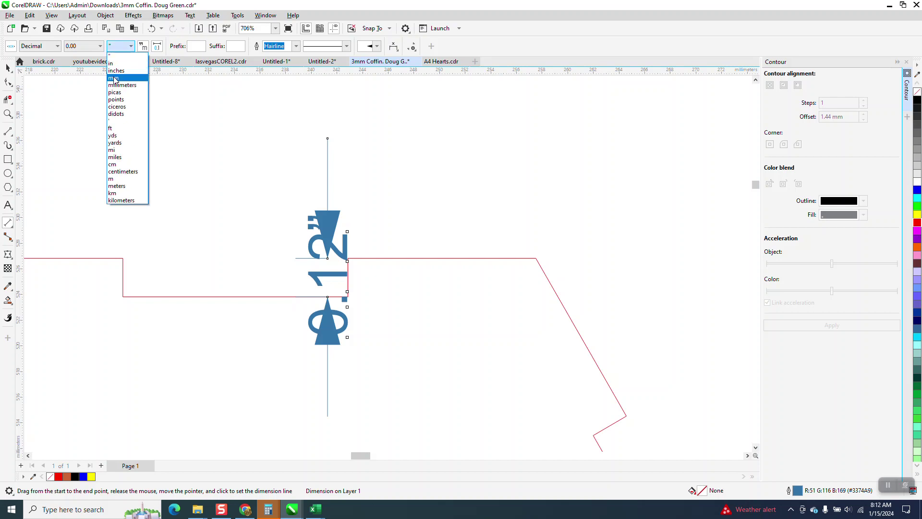
pyautogui.click(113, 78)
pyautogui.click(7, 70)
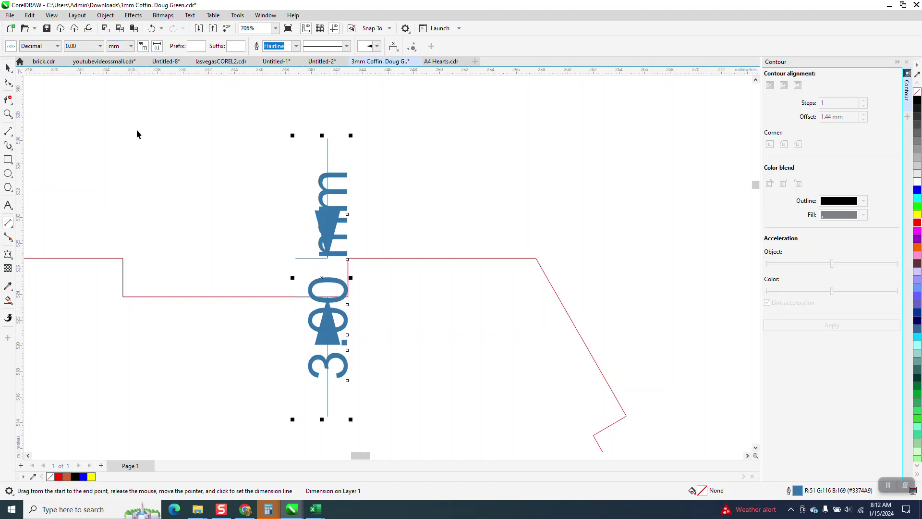
pyautogui.scroll(-4, 288, 185)
pyautogui.scroll(-6, 289, 193)
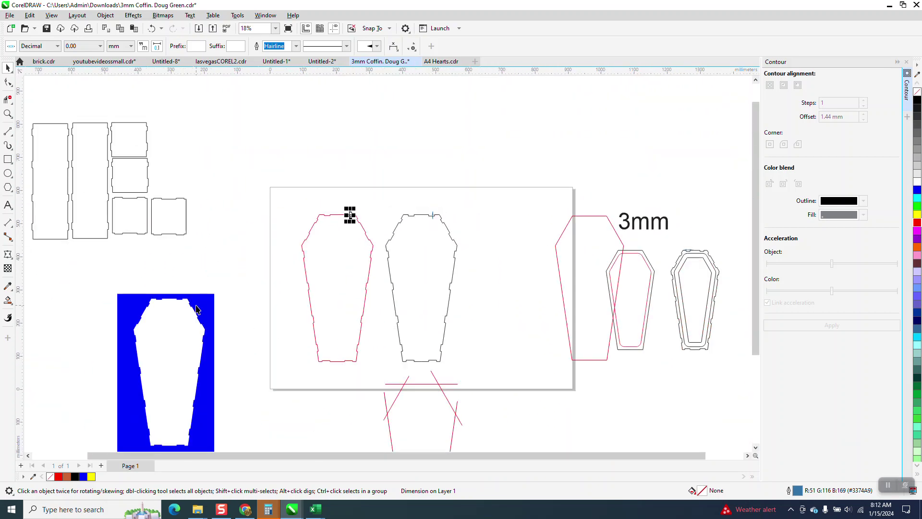
# - Delete the blue panel and give the six box side and end pieces red hairline outlines
pyautogui.click(197, 310)
pyautogui.press('Delete')
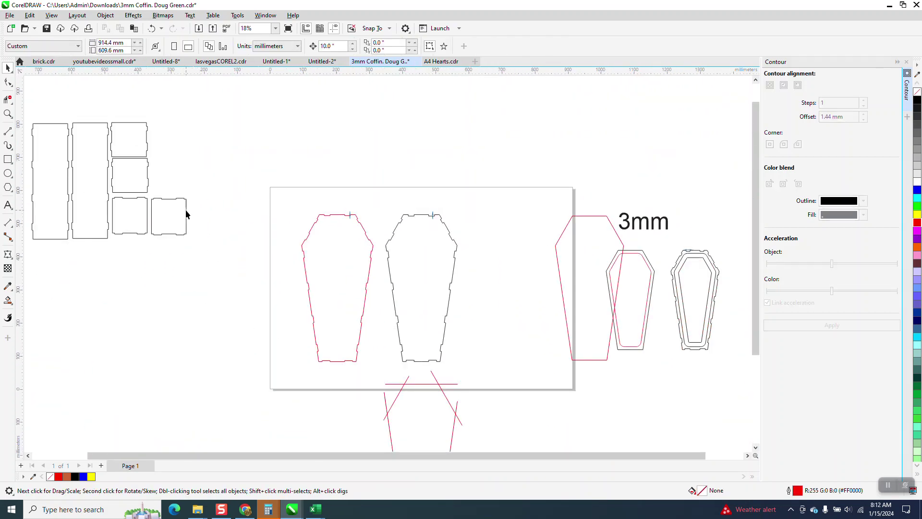
pyautogui.click(187, 214)
pyautogui.scroll(-1, 312, 101)
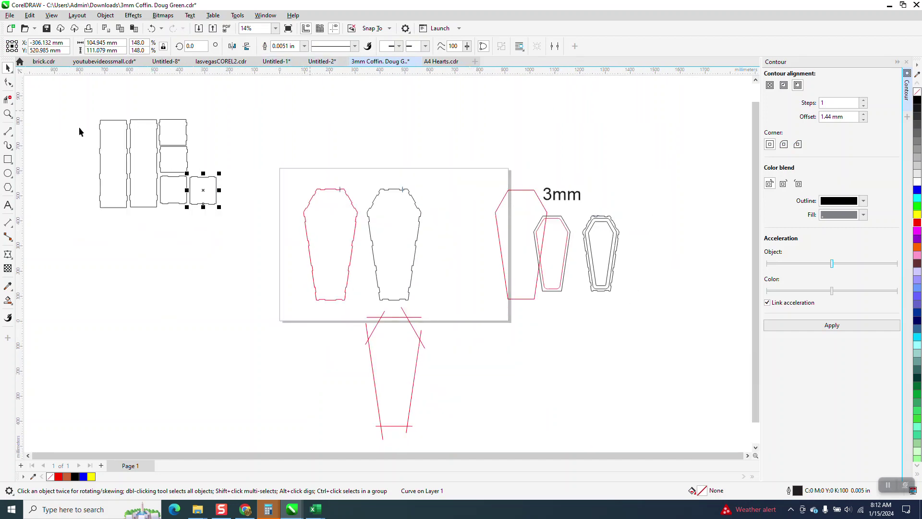
pyautogui.moveTo(214, 218); pyautogui.dragTo(216, 219)
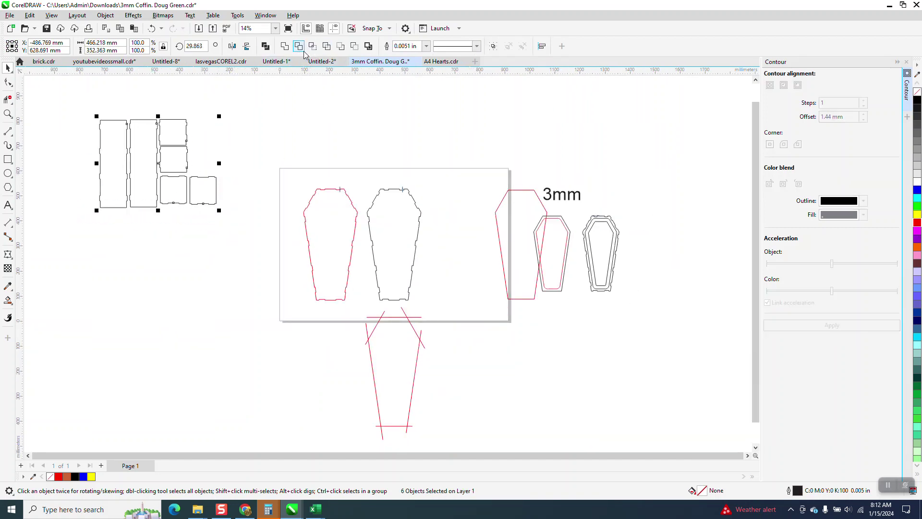
pyautogui.click(426, 46)
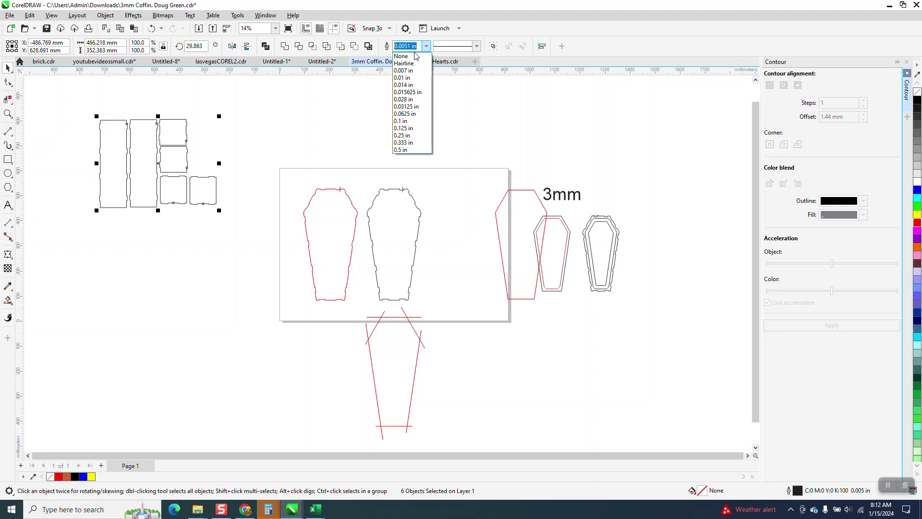
pyautogui.click(405, 63)
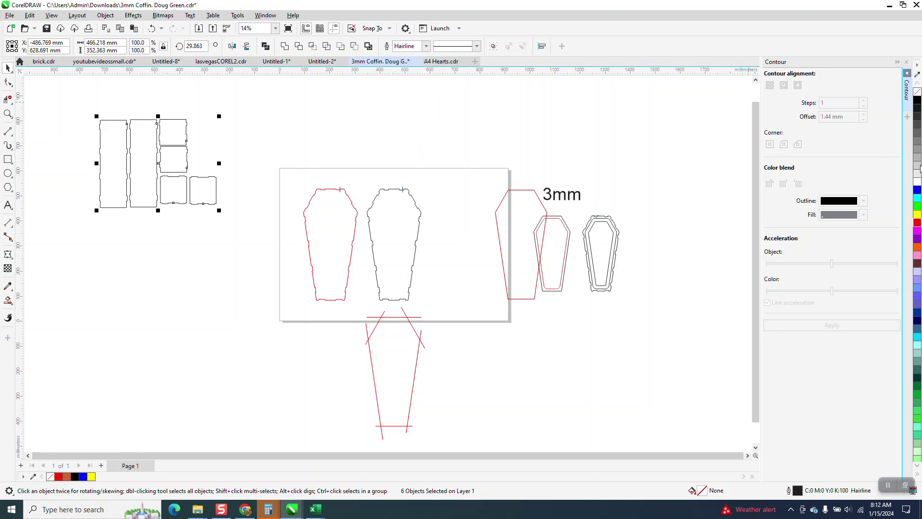
pyautogui.rightClick(917, 224)
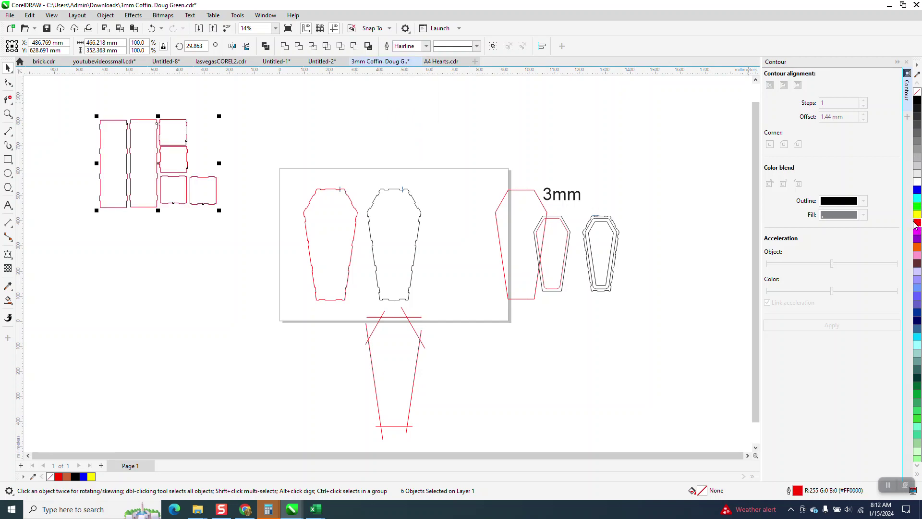
pyautogui.click(340, 191)
# - Move the red coffin beside the box pieces and delete the black coffin below
pyautogui.moveTo(350, 216); pyautogui.dragTo(242, 145)
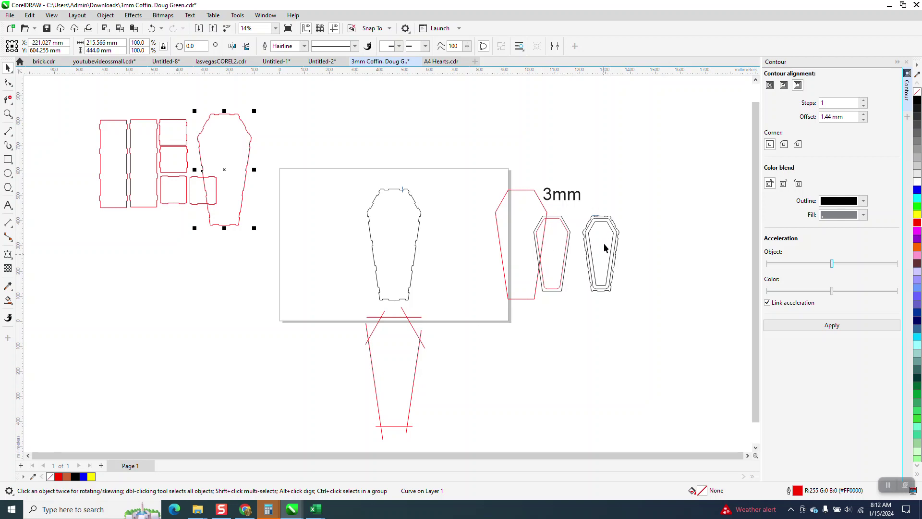
pyautogui.moveTo(347, 169)
pyautogui.mouseDown()
pyautogui.moveTo(477, 420)
pyautogui.moveTo(477, 392)
pyautogui.mouseUp()
pyautogui.press('Delete')
pyautogui.moveTo(238, 165); pyautogui.dragTo(265, 172)
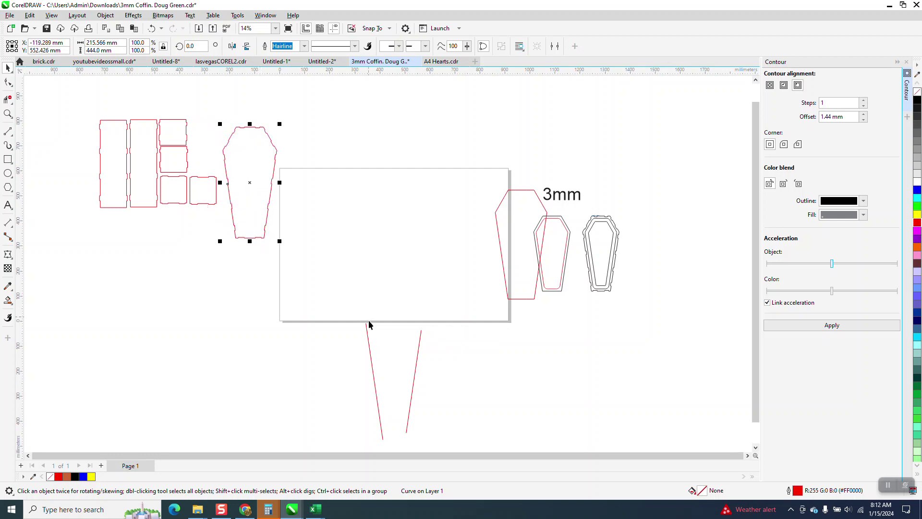
pyautogui.click(368, 337)
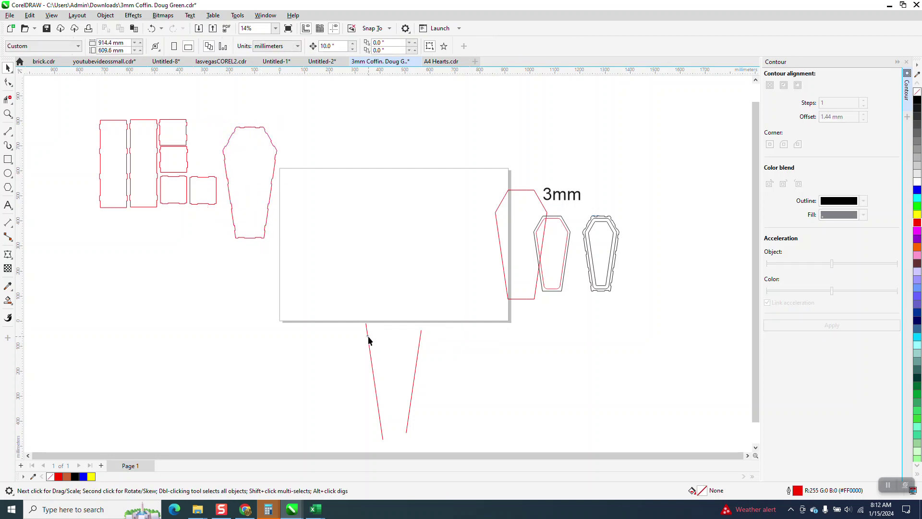
# - Delete the two leftover red lines below the page
pyautogui.click(418, 352)
pyautogui.press('Delete')
pyautogui.click(371, 358)
pyautogui.press('Delete')
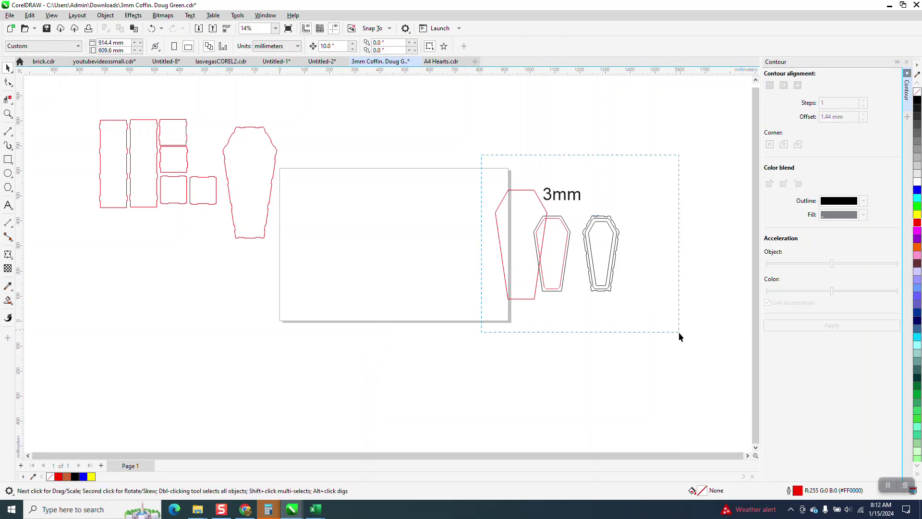
# - Shift the reference coffins and 3mm label further to the right
pyautogui.moveTo(679, 332); pyautogui.dragTo(679, 333)
pyautogui.moveTo(552, 250); pyautogui.dragTo(636, 244)
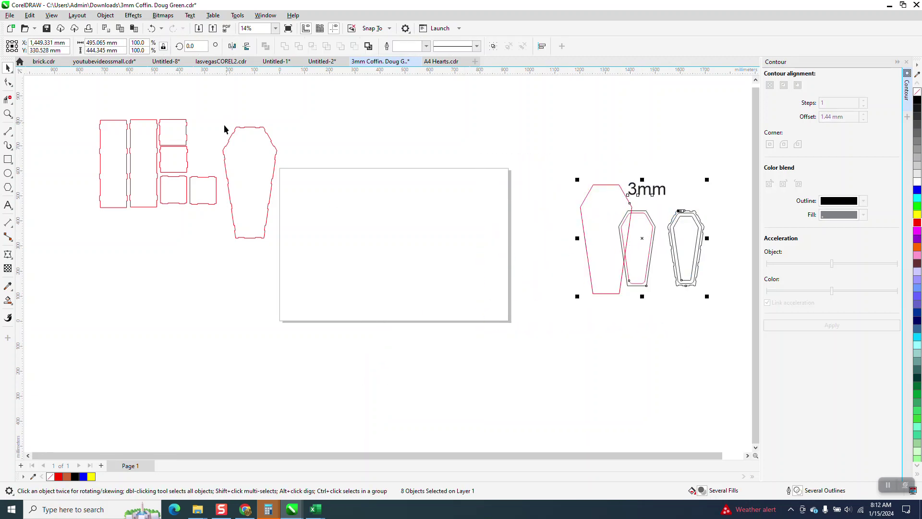
pyautogui.click(8, 113)
pyautogui.moveTo(121, 104); pyautogui.dragTo(413, 253)
# - Move one end piece up above the other box pieces
pyautogui.click(8, 68)
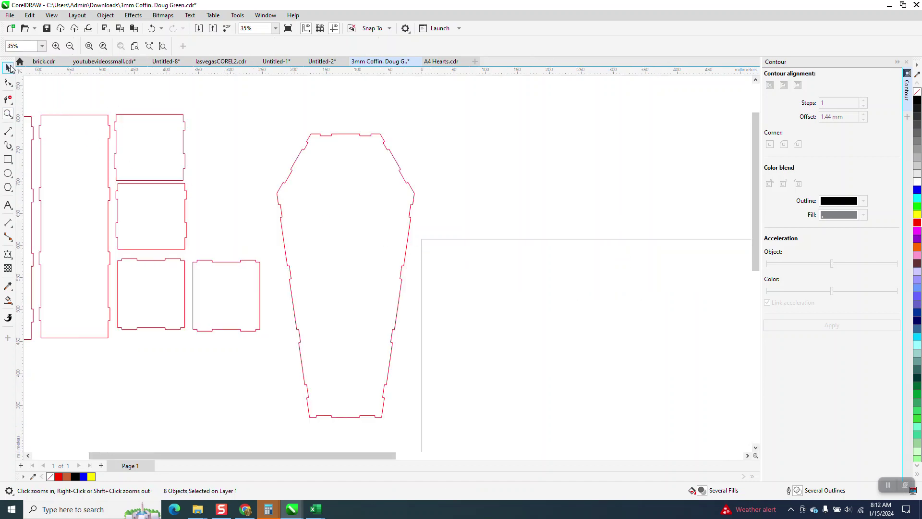
pyautogui.scroll(-2, 198, 149)
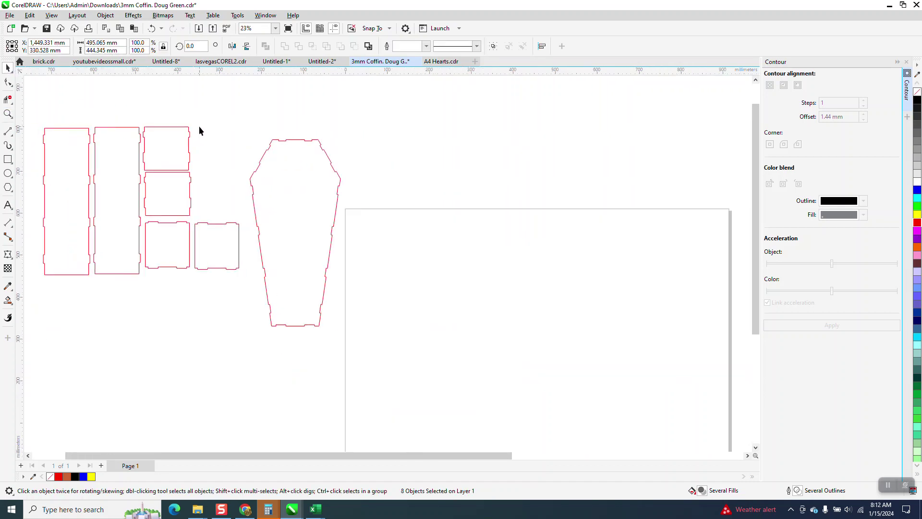
pyautogui.click(198, 126)
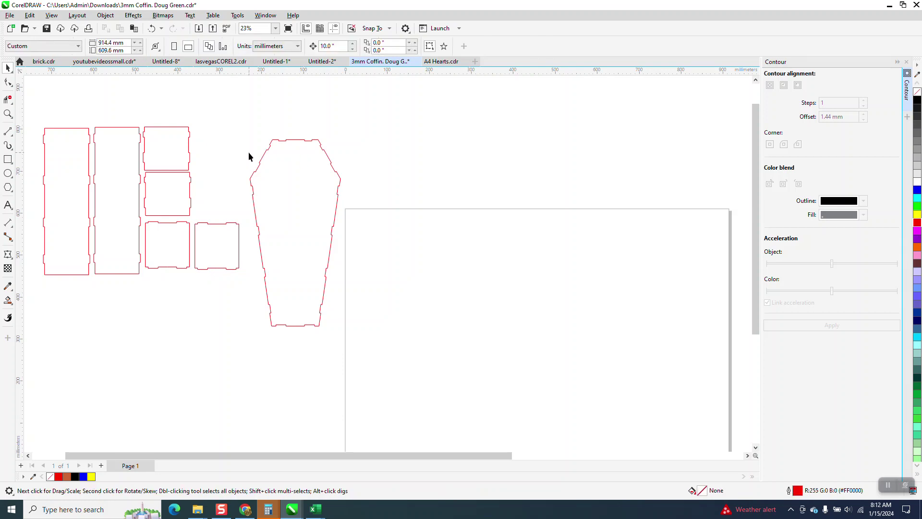
pyautogui.moveTo(231, 244); pyautogui.dragTo(167, 98)
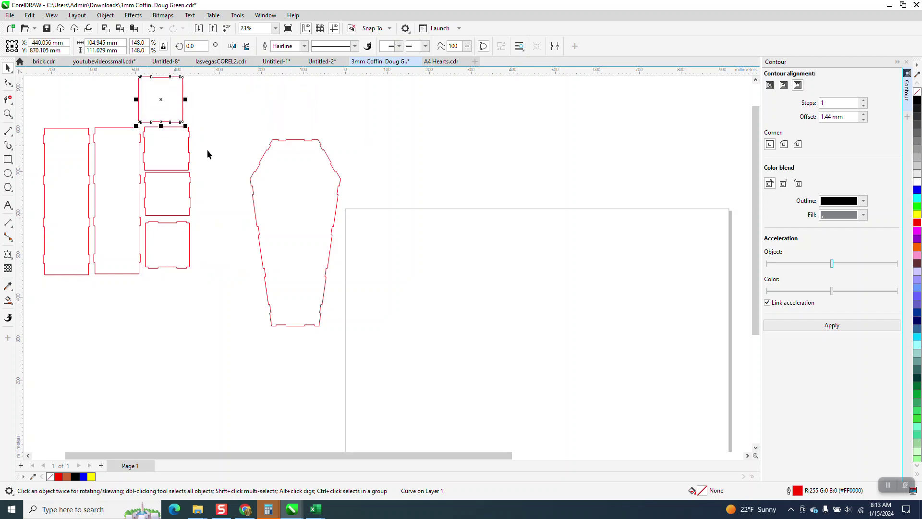
pyautogui.click(8, 113)
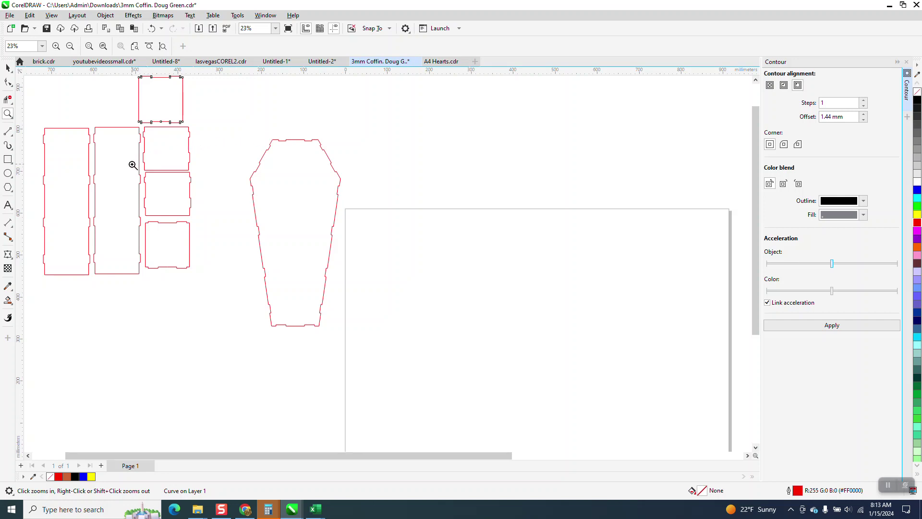
pyautogui.click(8, 68)
# - Place a long side piece beside the coffin, rotated to 0 then 180 degrees
pyautogui.moveTo(76, 152); pyautogui.dragTo(360, 221)
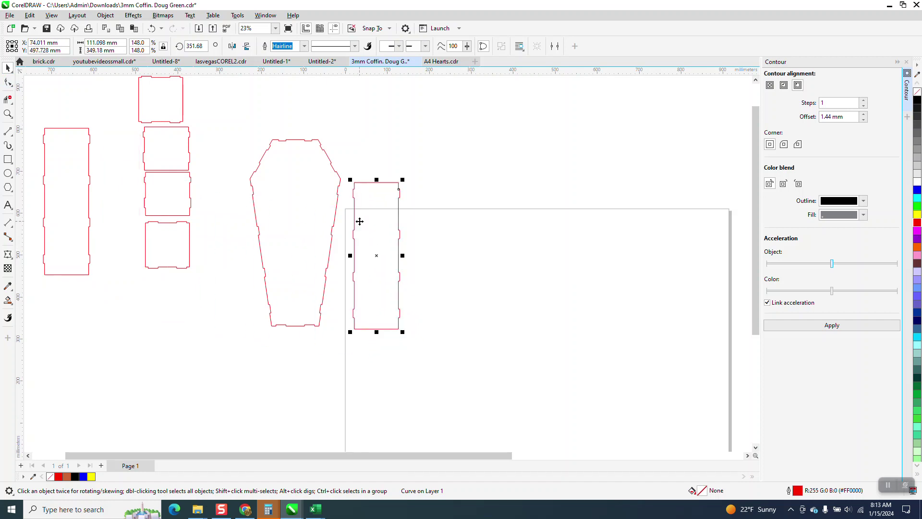
pyautogui.click(194, 45)
pyautogui.write('0')
pyautogui.press('Return')
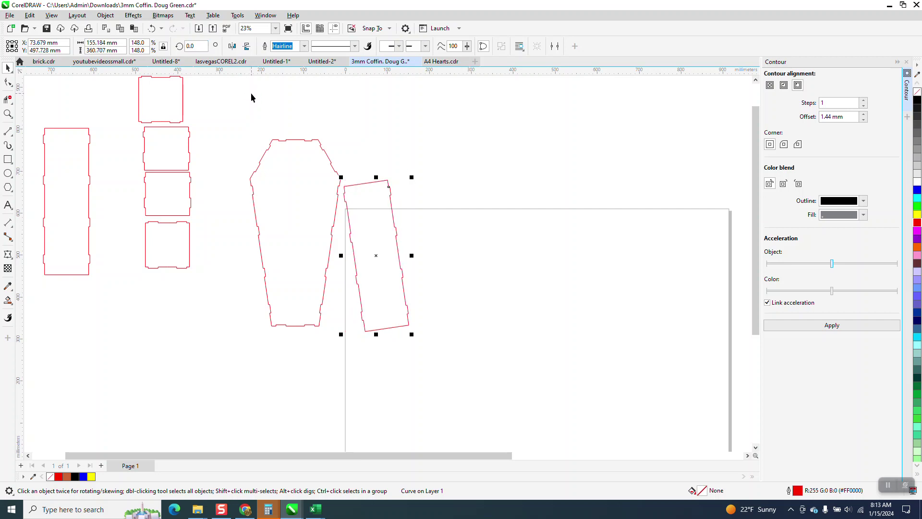
pyautogui.write('180')
pyautogui.press('Return')
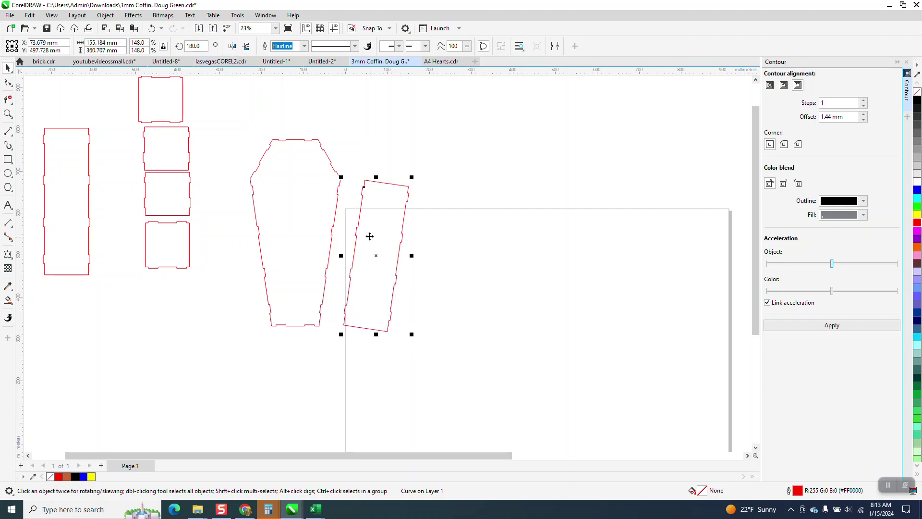
# - Align the flipped side piece snugly against the coffin's slanted right edge
pyautogui.moveTo(364, 188); pyautogui.dragTo(339, 195)
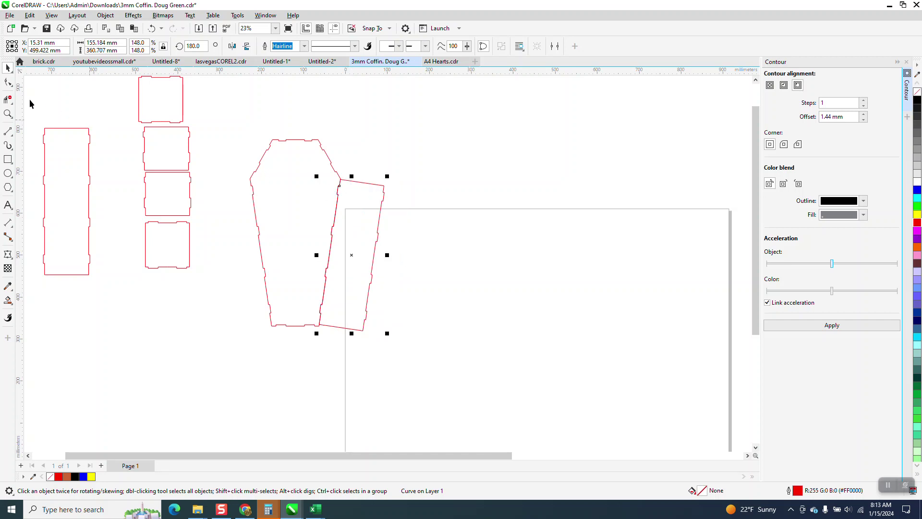
pyautogui.click(8, 114)
pyautogui.moveTo(304, 168); pyautogui.dragTo(385, 216)
pyautogui.scroll(-3, 359, 200)
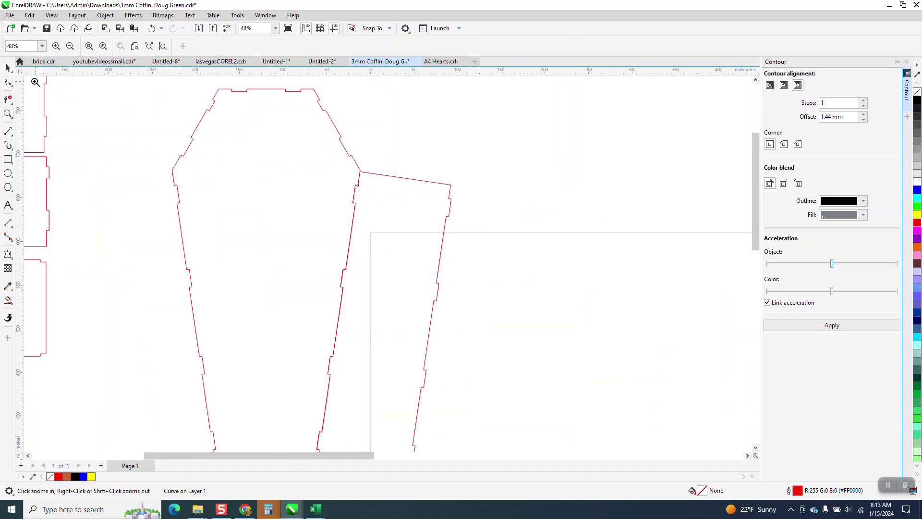
pyautogui.click(7, 67)
pyautogui.scroll(-2, 240, 213)
pyautogui.moveTo(340, 210); pyautogui.dragTo(380, 229)
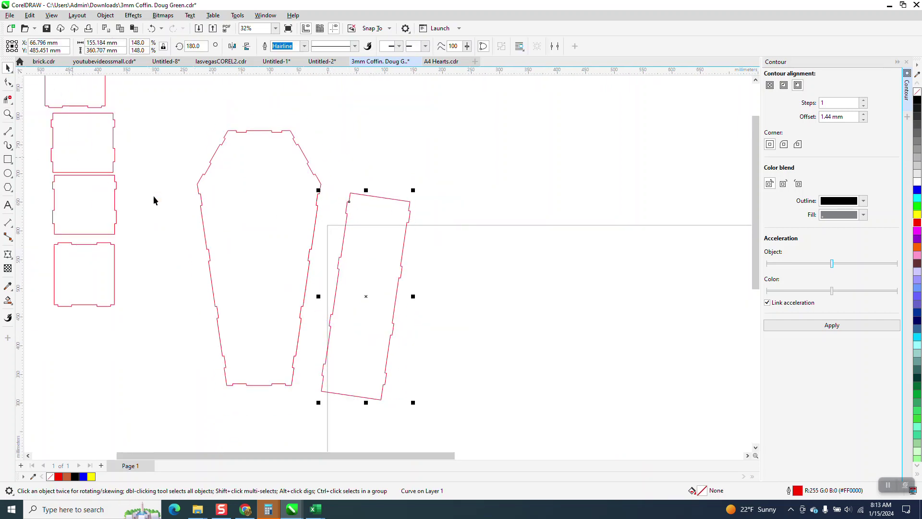
pyautogui.click(198, 188)
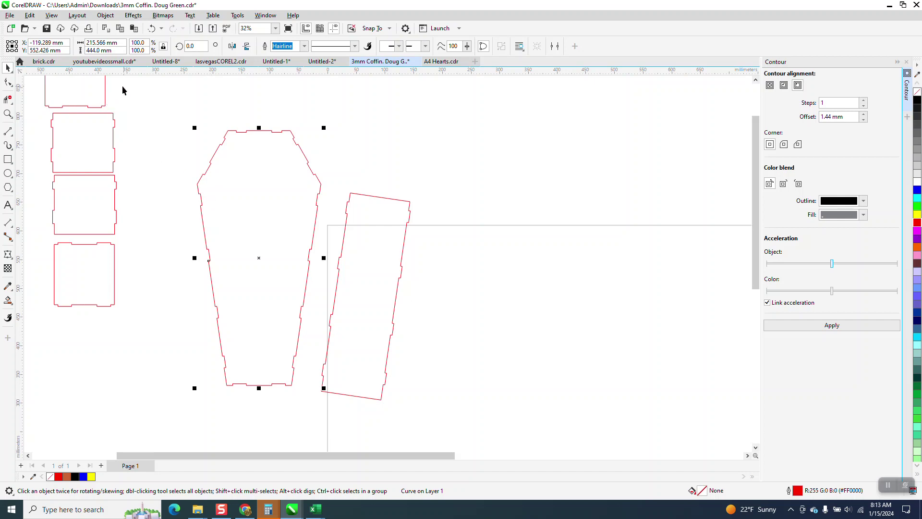
pyautogui.click(270, 80)
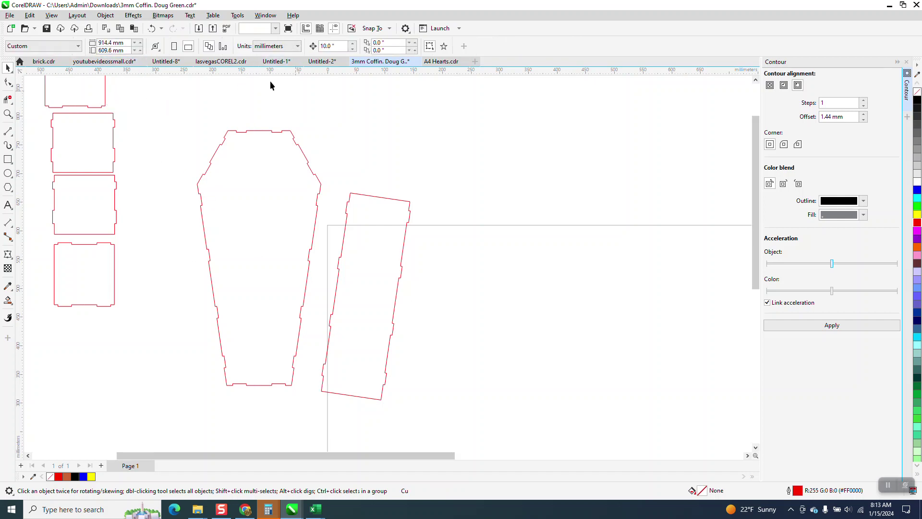
pyautogui.click(297, 46)
pyautogui.click(269, 55)
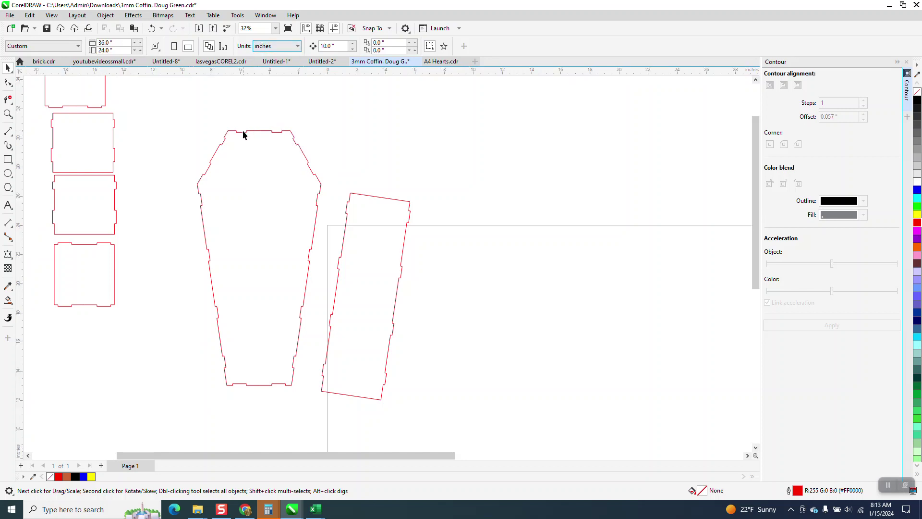
pyautogui.click(243, 133)
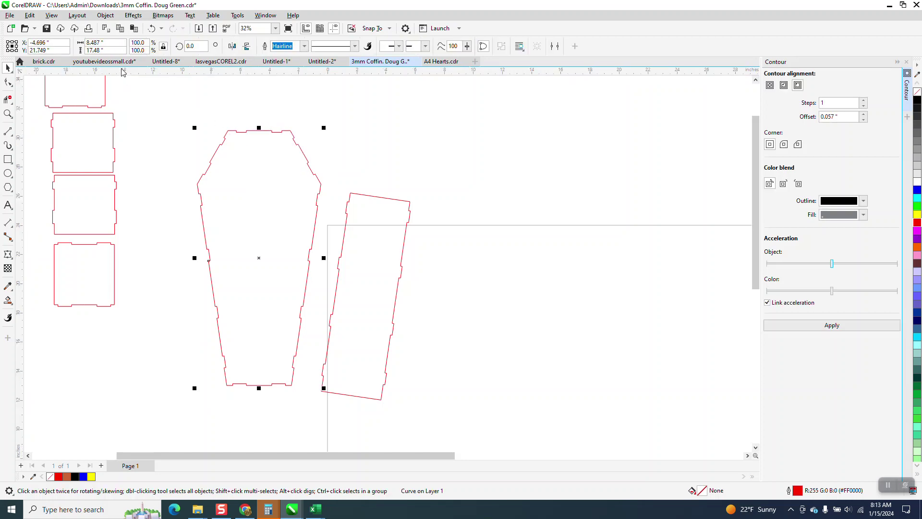
pyautogui.scroll(-1, 173, 123)
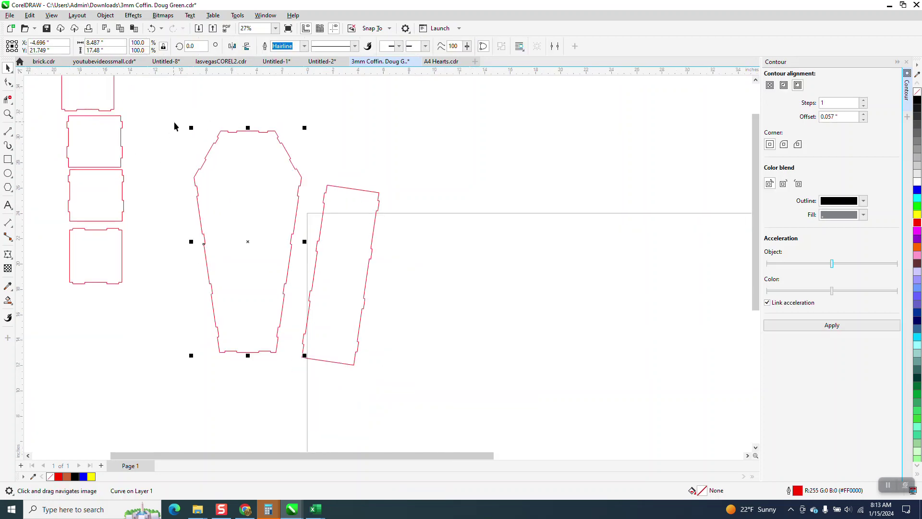
pyautogui.click(352, 227)
pyautogui.click(9, 115)
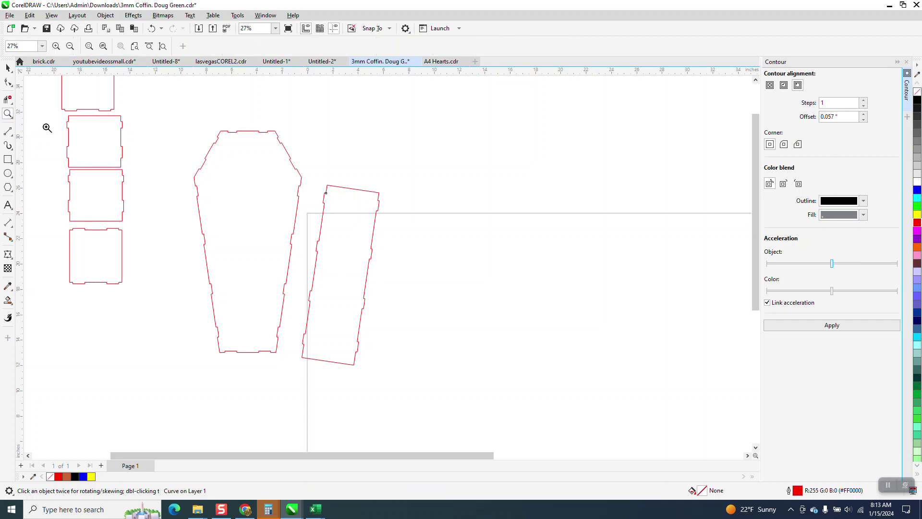
pyautogui.moveTo(272, 172); pyautogui.dragTo(379, 233)
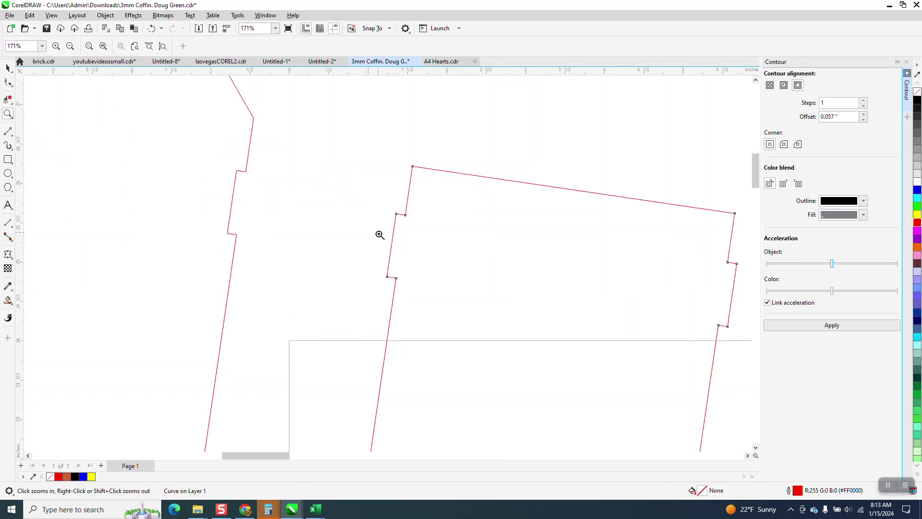
pyautogui.scroll(-5, 340, 204)
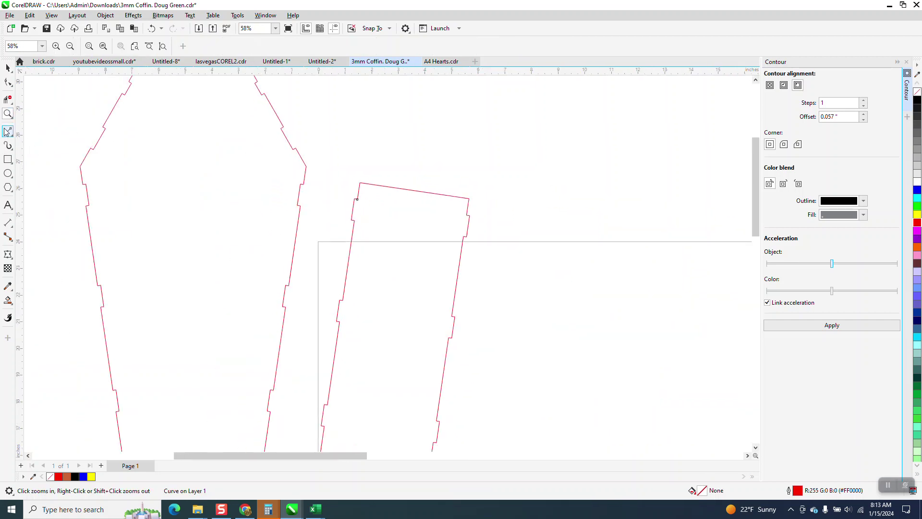
# - Smart Fill a small rectangle across the coffin's edge and move the piece to empty canvas
pyautogui.click(7, 159)
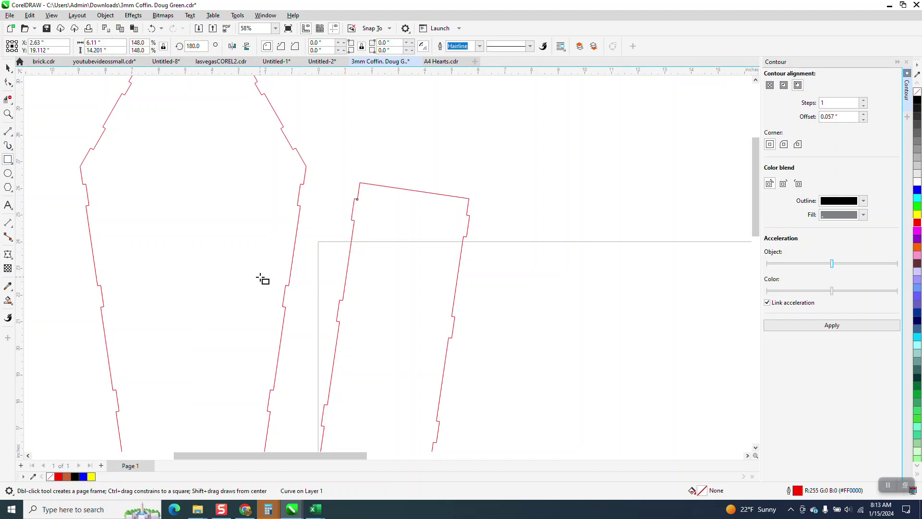
pyautogui.moveTo(250, 267); pyautogui.dragTo(303, 323)
pyautogui.click(8, 300)
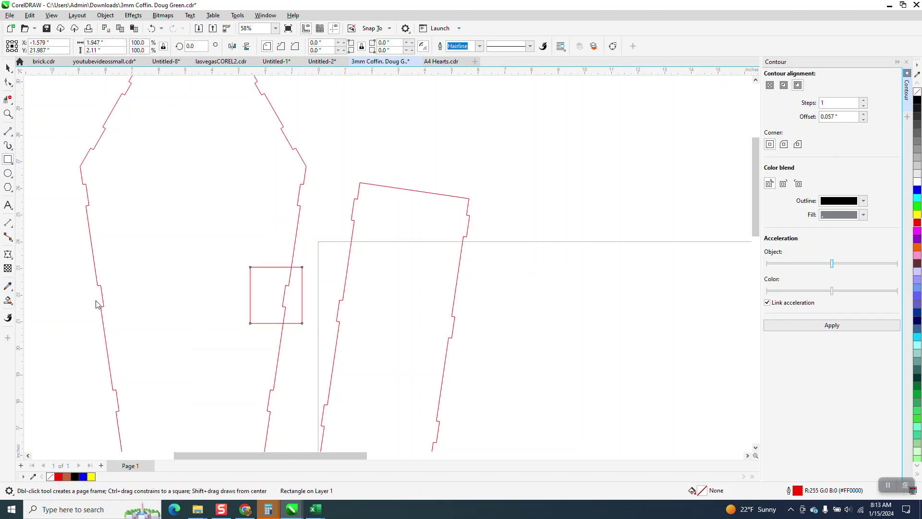
pyautogui.click(258, 284)
pyautogui.click(7, 67)
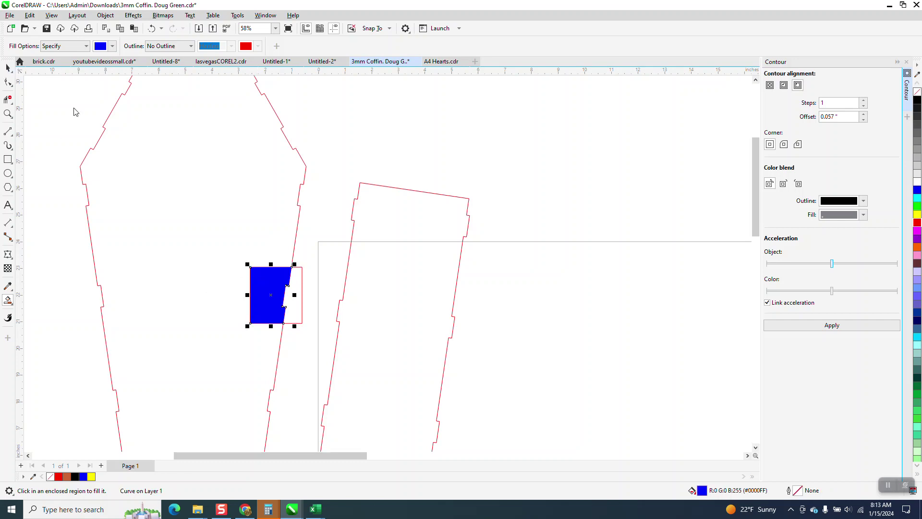
pyautogui.moveTo(267, 286); pyautogui.dragTo(452, 124)
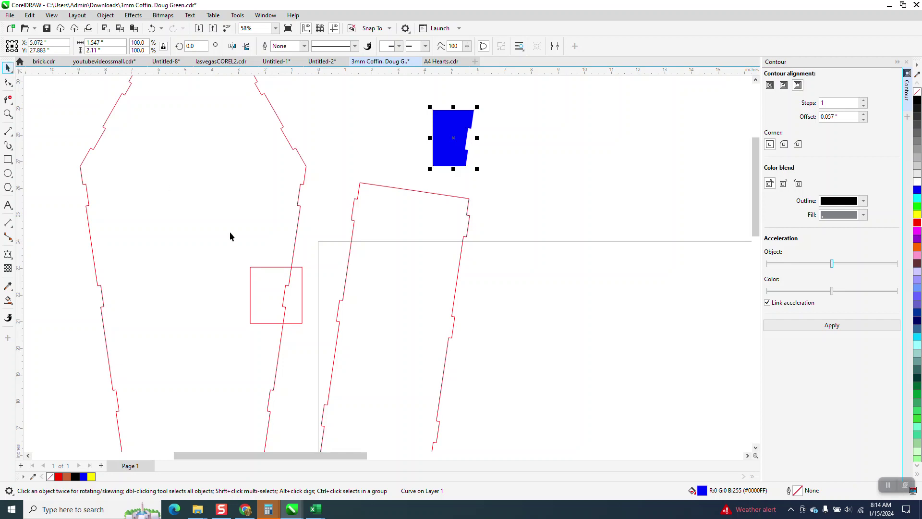
# - Smart Fill the rectangle over the side piece's edge and place it beside the first piece
pyautogui.moveTo(274, 267); pyautogui.dragTo(340, 286)
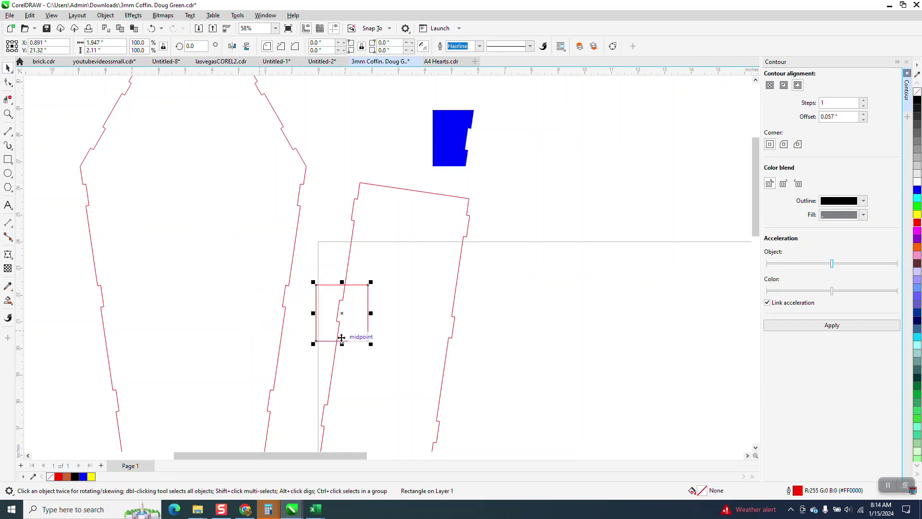
pyautogui.click(9, 300)
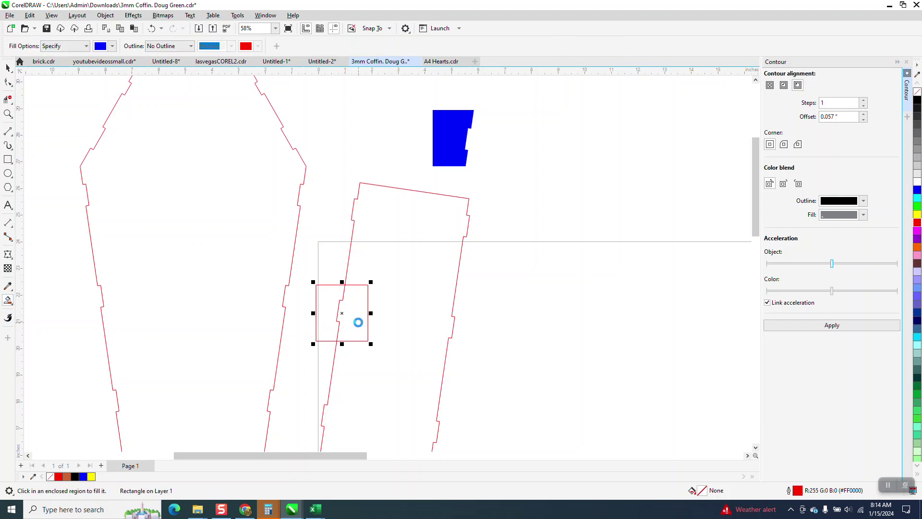
pyautogui.click(358, 321)
pyautogui.click(8, 68)
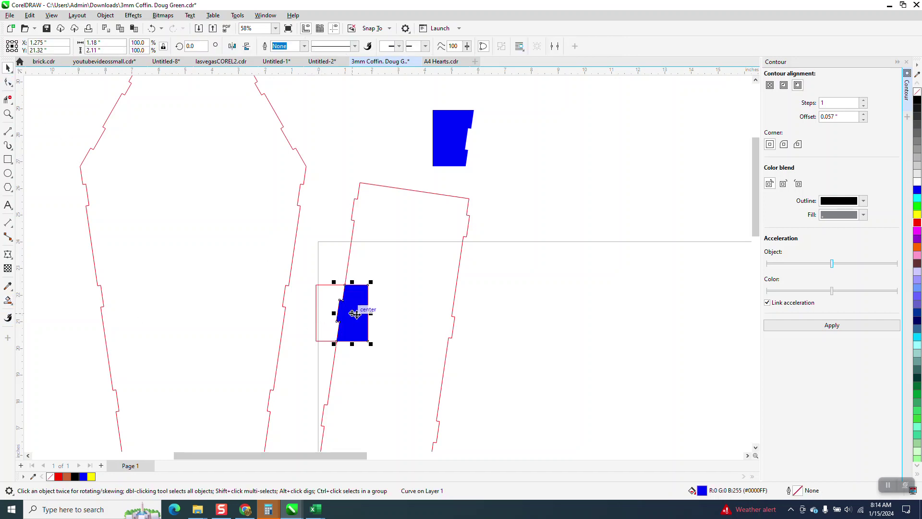
pyautogui.moveTo(356, 315); pyautogui.dragTo(493, 144)
# - Remove the fill from both test pieces and give them red hairline outlines
pyautogui.moveTo(392, 99); pyautogui.dragTo(566, 184)
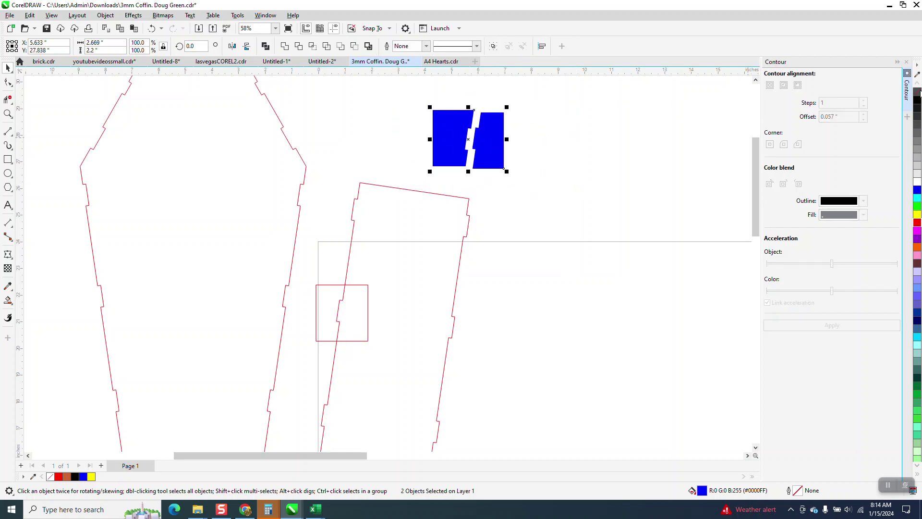
pyautogui.click(918, 92)
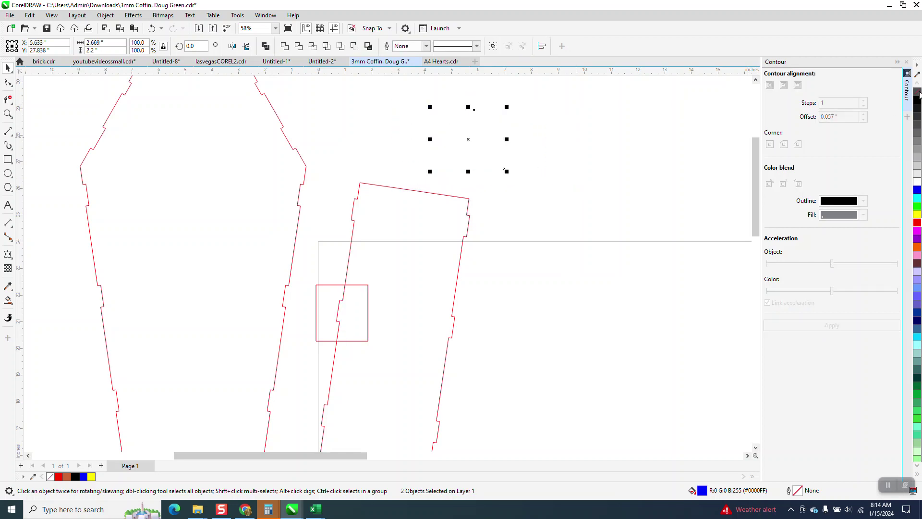
pyautogui.rightClick(918, 223)
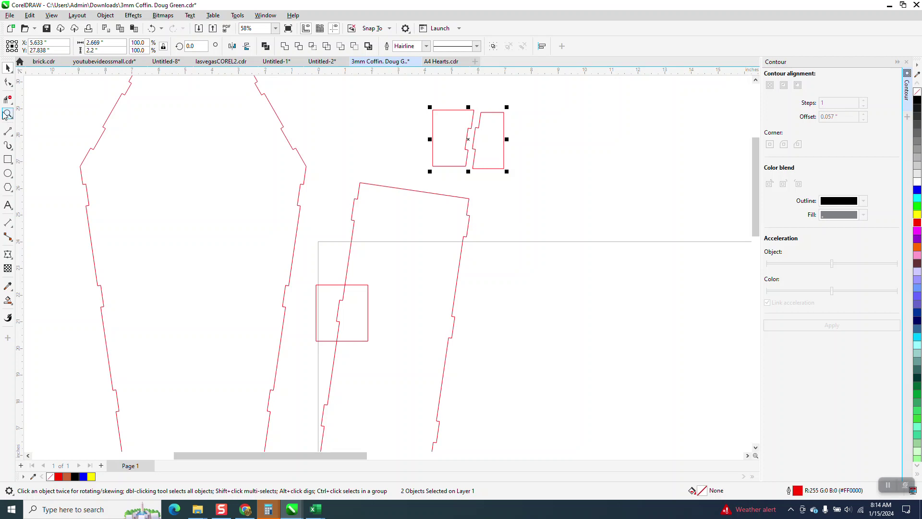
pyautogui.moveTo(429, 106); pyautogui.dragTo(545, 202)
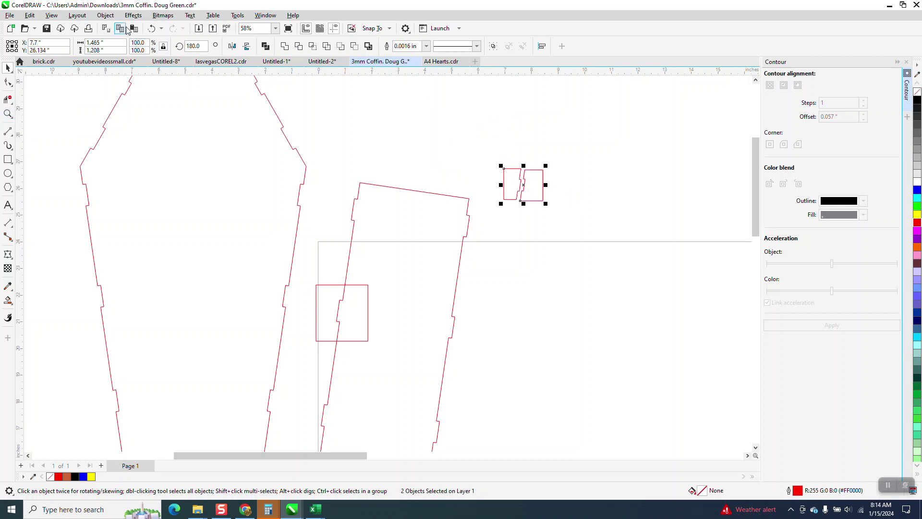
# - Undo the accidental shrink and flip, then move both test pieces slightly left
pyautogui.click(151, 29)
pyautogui.click(7, 114)
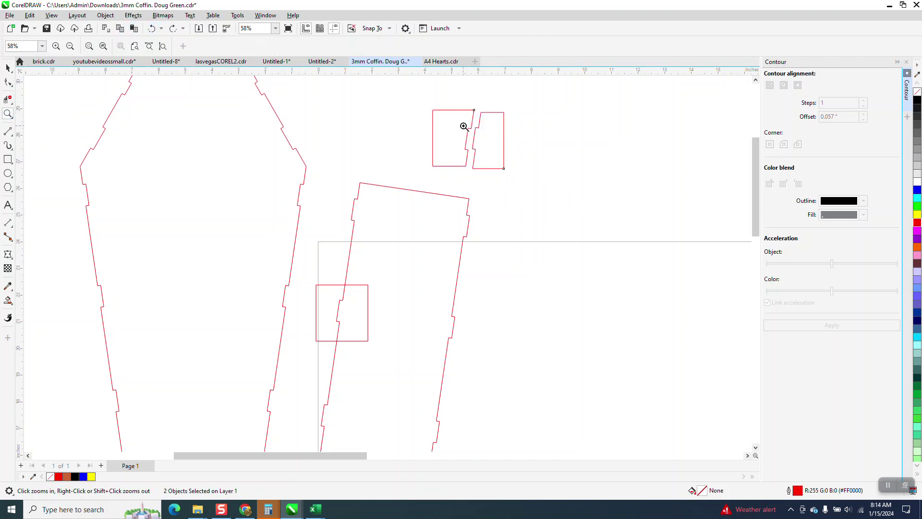
pyautogui.moveTo(401, 96); pyautogui.dragTo(585, 203)
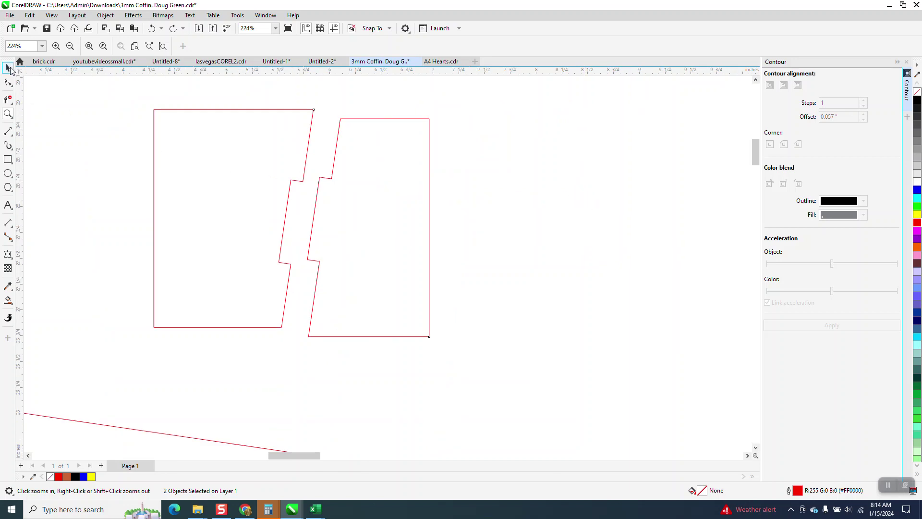
pyautogui.click(9, 68)
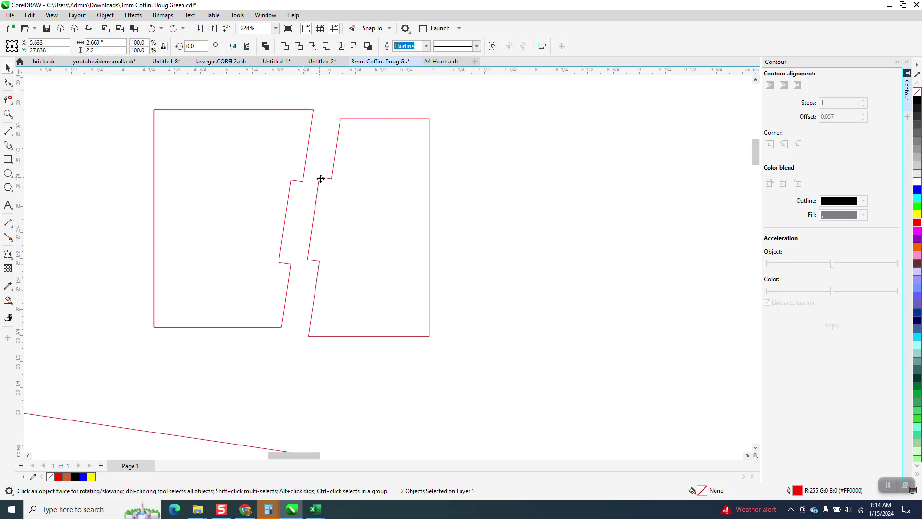
pyautogui.moveTo(321, 179); pyautogui.dragTo(304, 183)
pyautogui.click(324, 193)
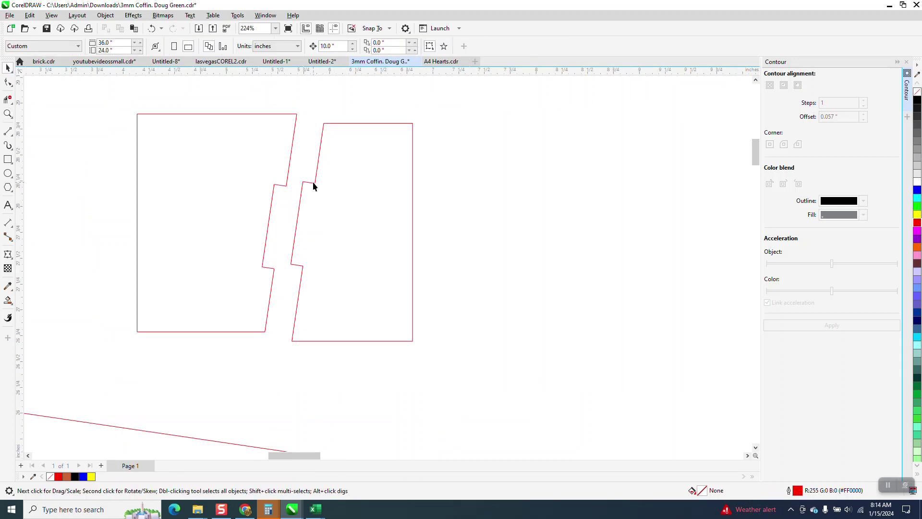
# - Slide the right test piece left until its tabs meet the left piece's notches
pyautogui.click(313, 184)
pyautogui.moveTo(303, 182)
pyautogui.mouseDown()
pyautogui.moveTo(288, 199)
pyautogui.moveTo(278, 190)
pyautogui.moveTo(291, 166)
pyautogui.moveTo(286, 179)
pyautogui.mouseUp()
pyautogui.moveTo(287, 233); pyautogui.dragTo(297, 233)
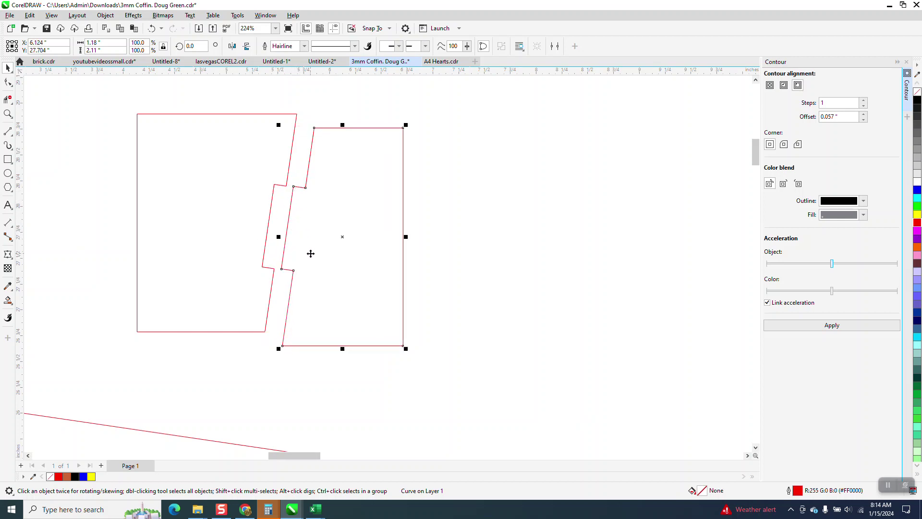
pyautogui.scroll(-2, 293, 256)
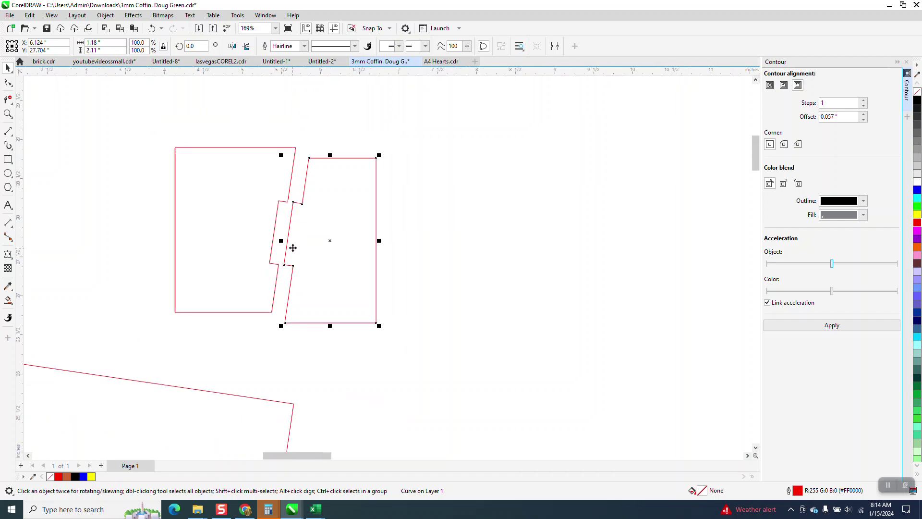
# - Fine-tune the right piece's position so its tabs mesh snugly into the notches
pyautogui.click(8, 113)
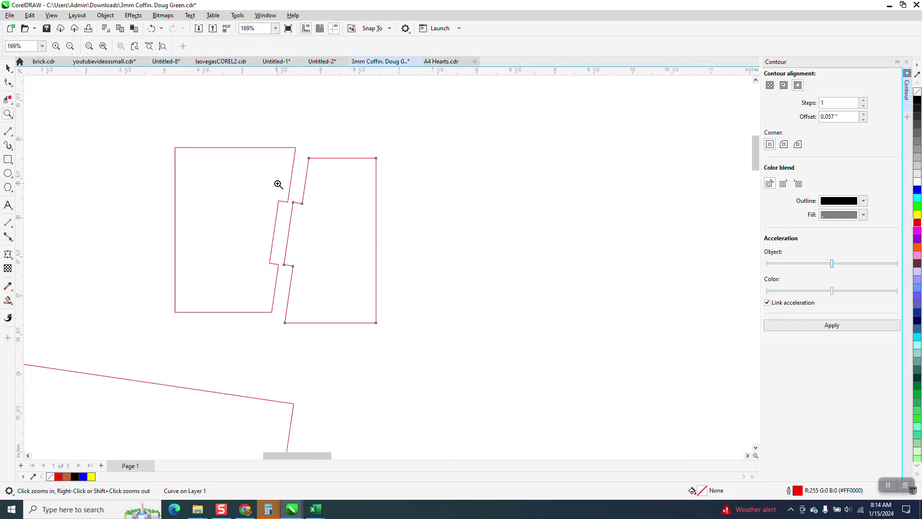
pyautogui.moveTo(399, 281); pyautogui.dragTo(399, 283)
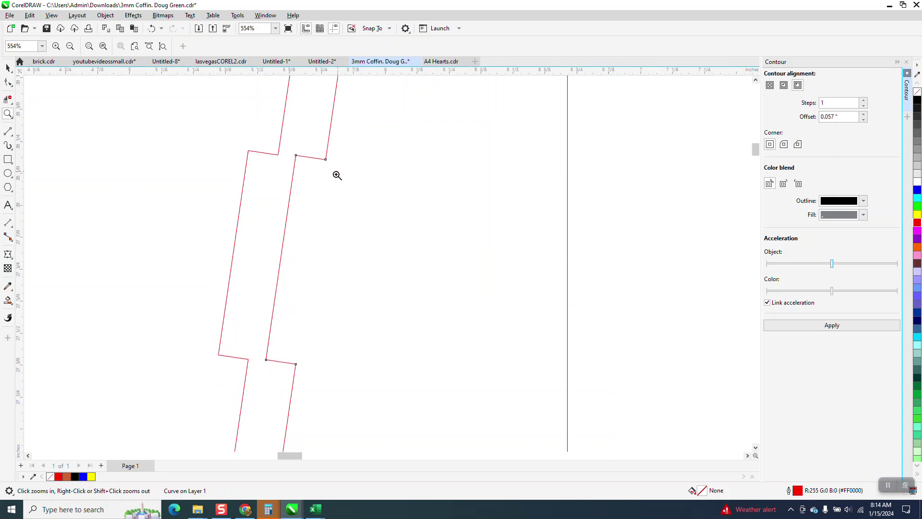
pyautogui.scroll(-5, 335, 173)
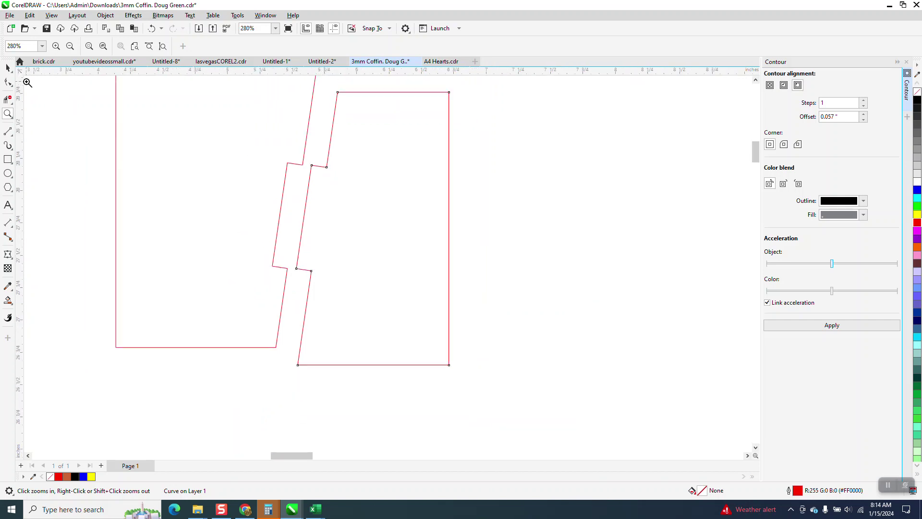
pyautogui.press('space')
pyautogui.moveTo(313, 168)
pyautogui.mouseDown()
pyautogui.moveTo(301, 174)
pyautogui.moveTo(289, 164)
pyautogui.moveTo(305, 169)
pyautogui.mouseUp()
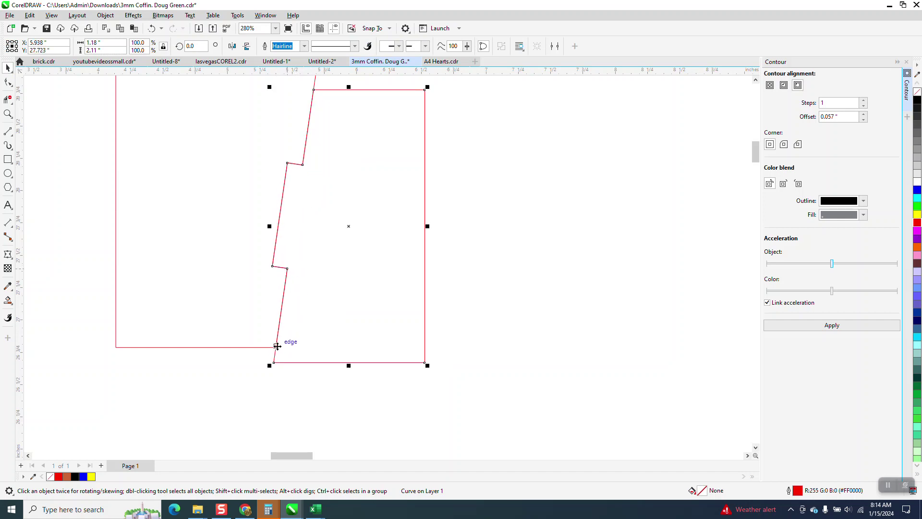
pyautogui.scroll(-2, 352, 219)
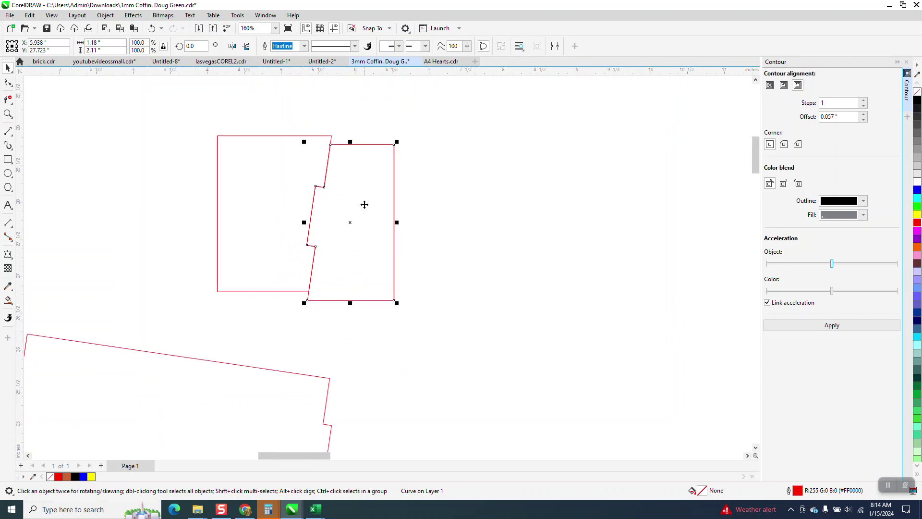
pyautogui.moveTo(364, 205)
pyautogui.mouseDown()
pyautogui.moveTo(391, 206)
pyautogui.moveTo(379, 201)
pyautogui.mouseUp()
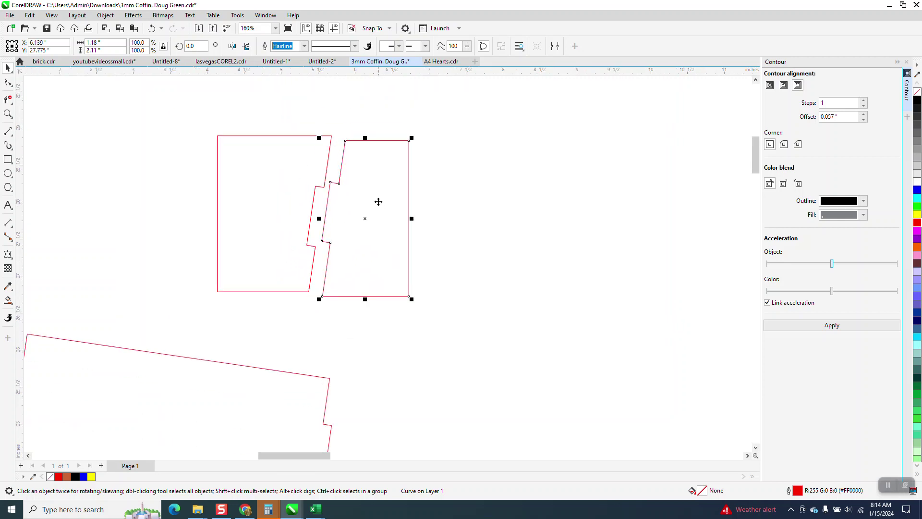
pyautogui.scroll(-8, 379, 201)
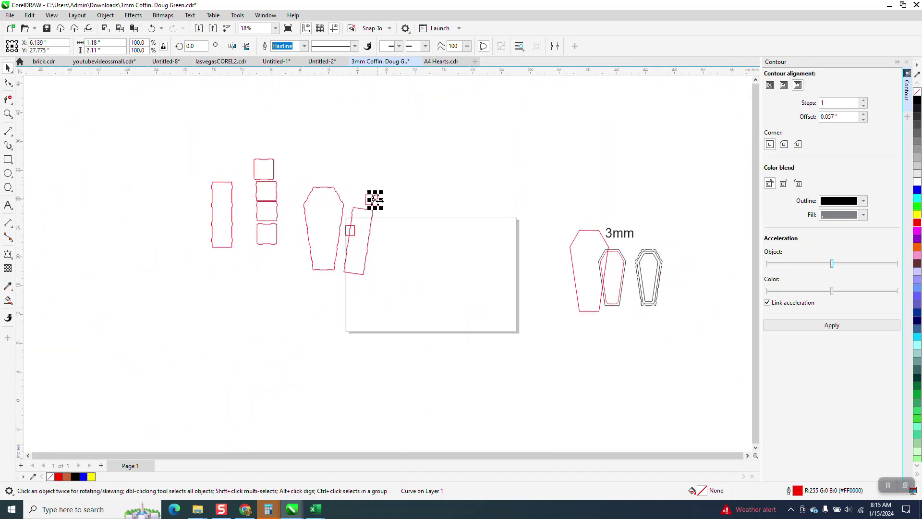
pyautogui.scroll(-2, 376, 199)
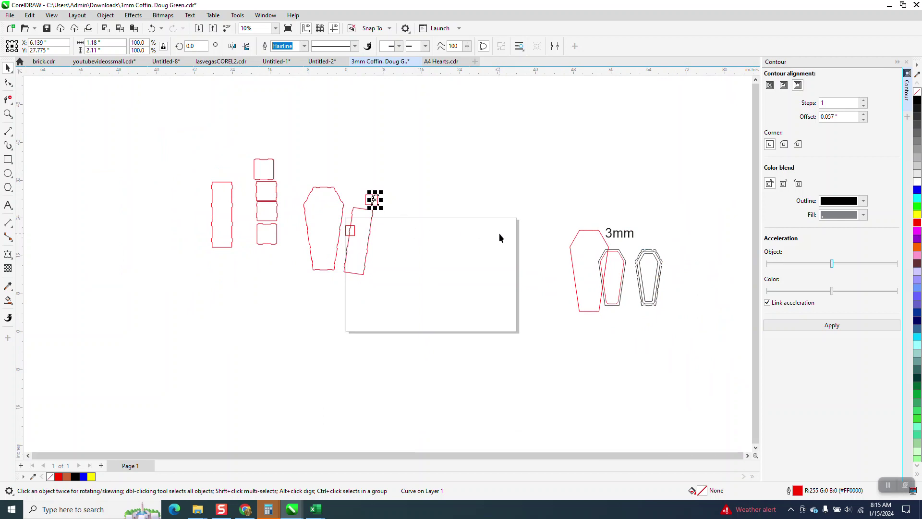